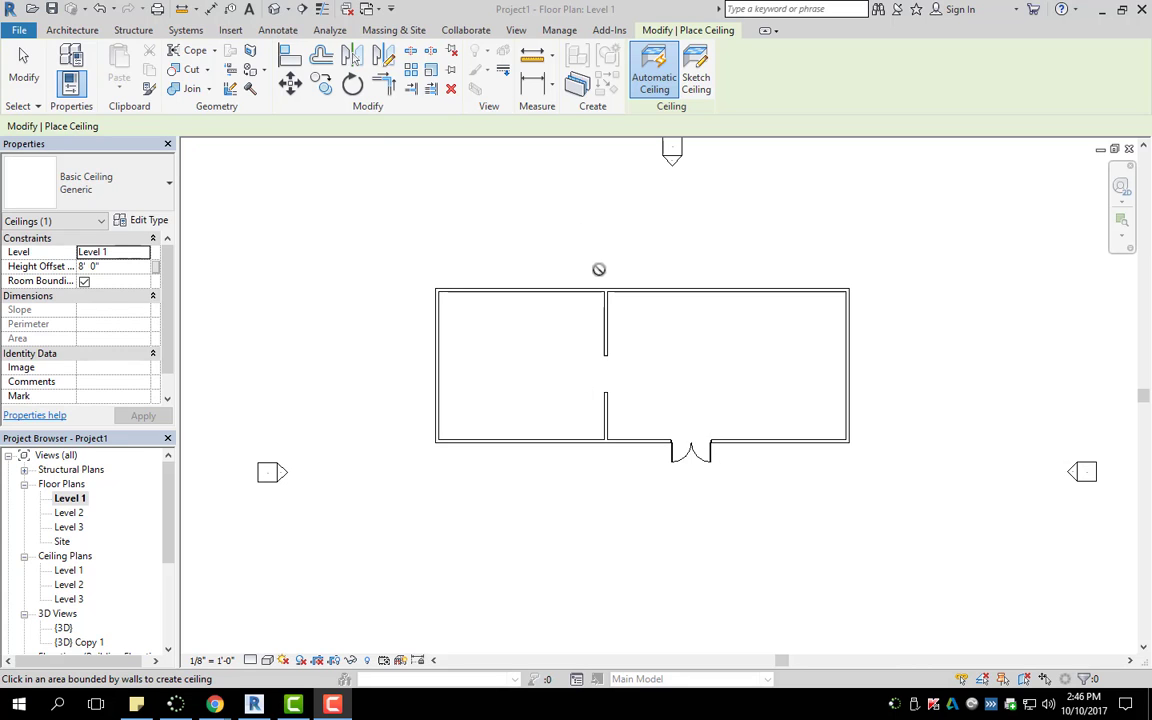
Start an automatic ceiling on Level 1 using the Basic Ceiling Generic type.
left_click(72, 30)
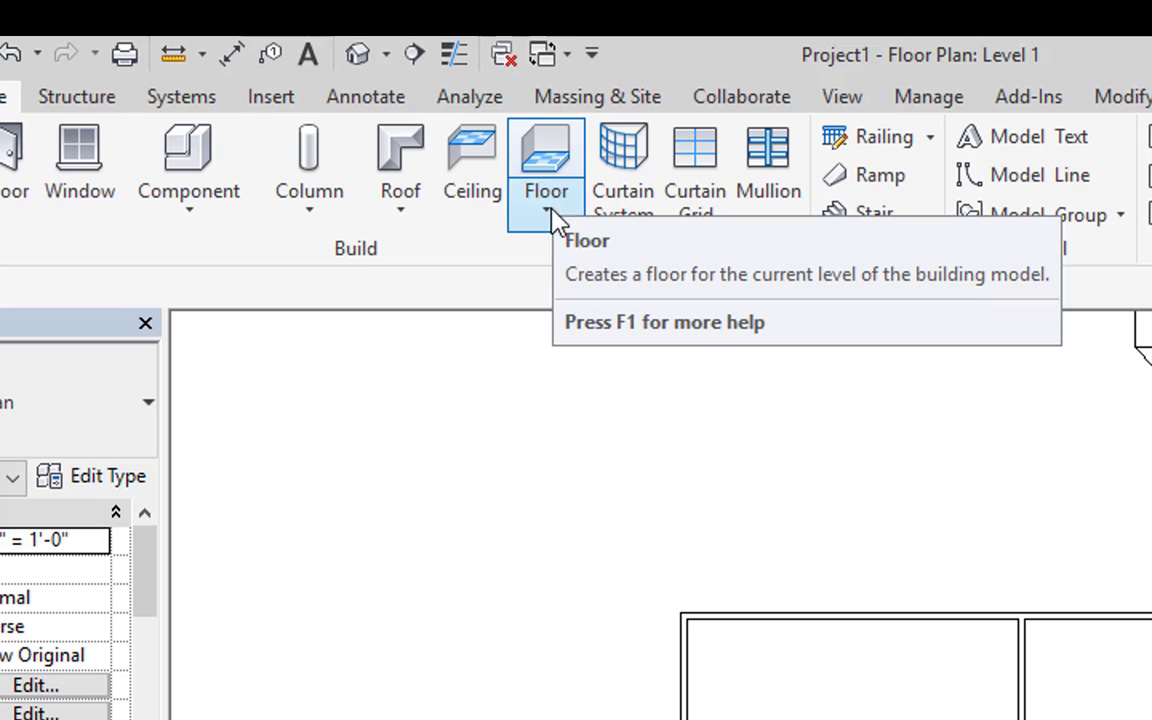
left_click(476, 175)
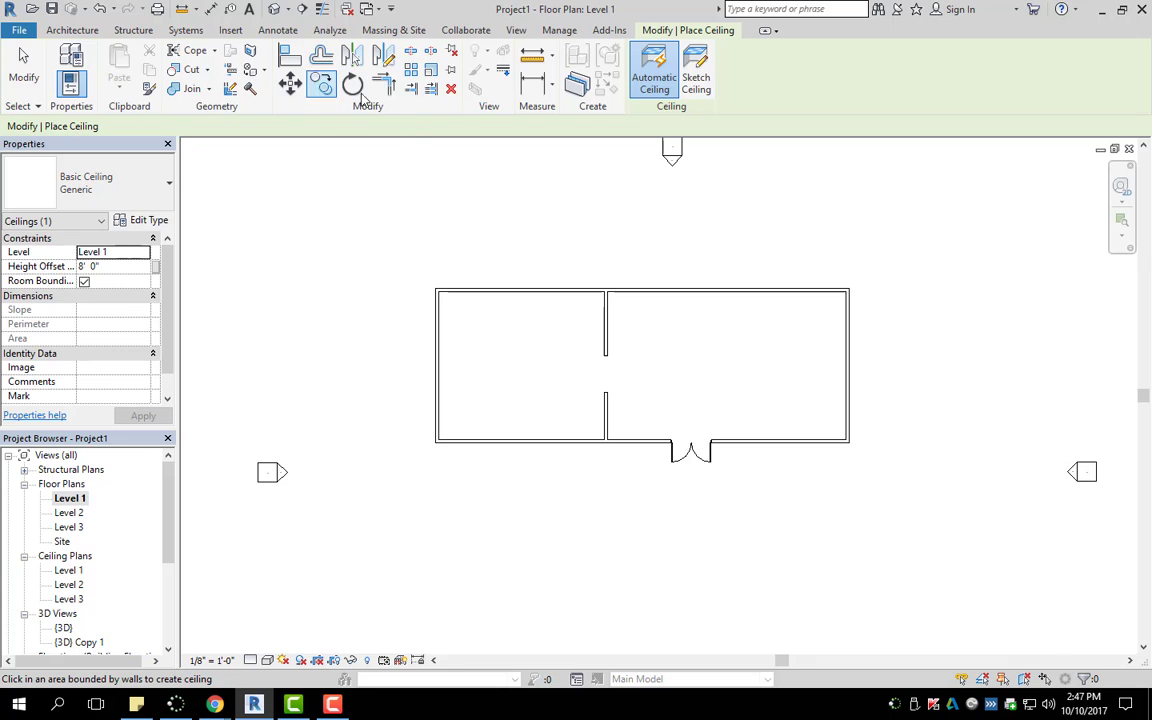
left_click(141, 178)
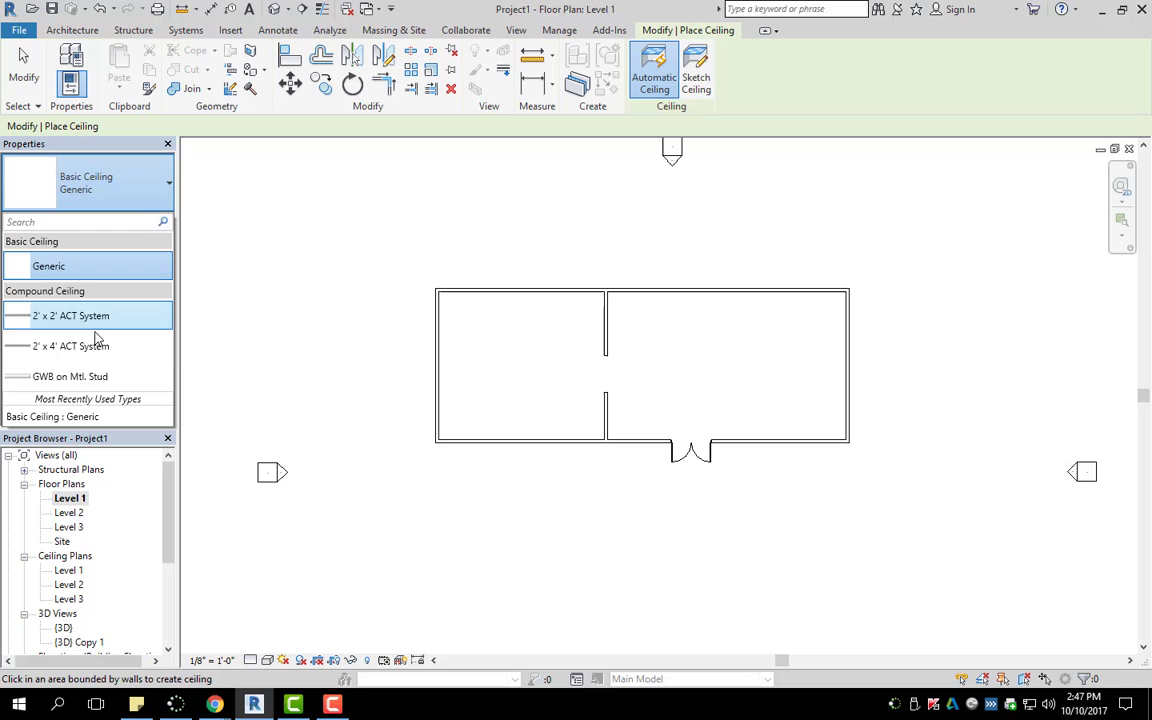
left_click(88, 267)
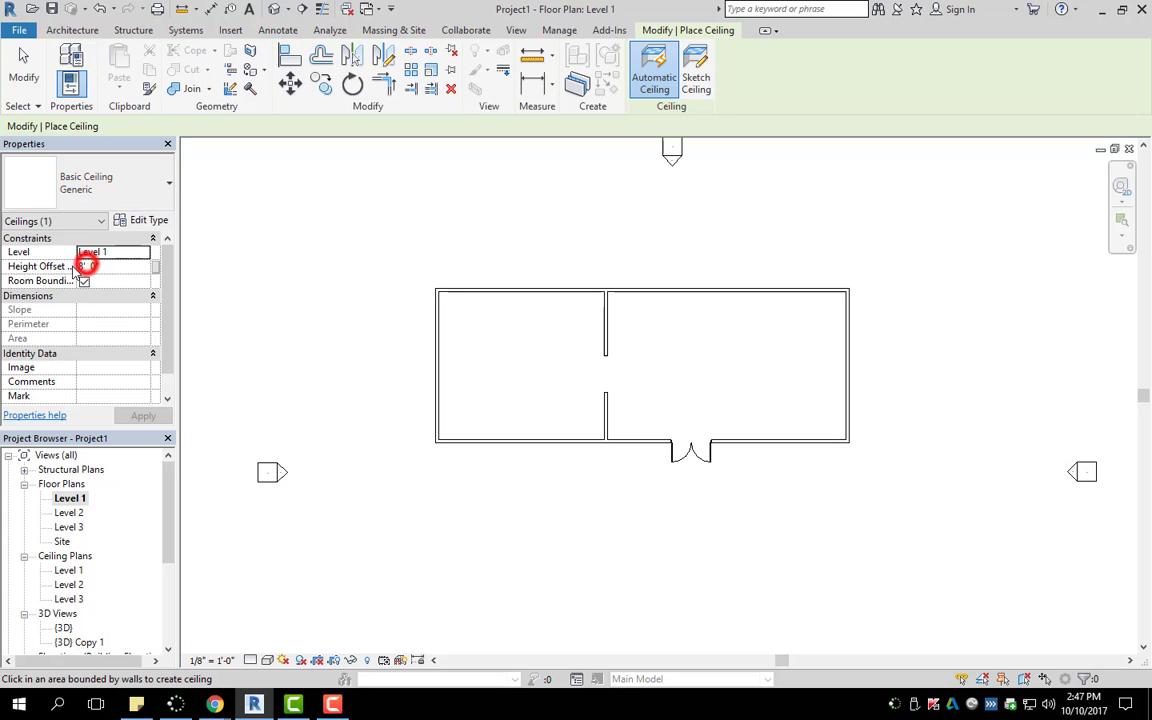
middle_click_drag(683, 301, 736, 253)
scroll(632, 283, "up", 2)
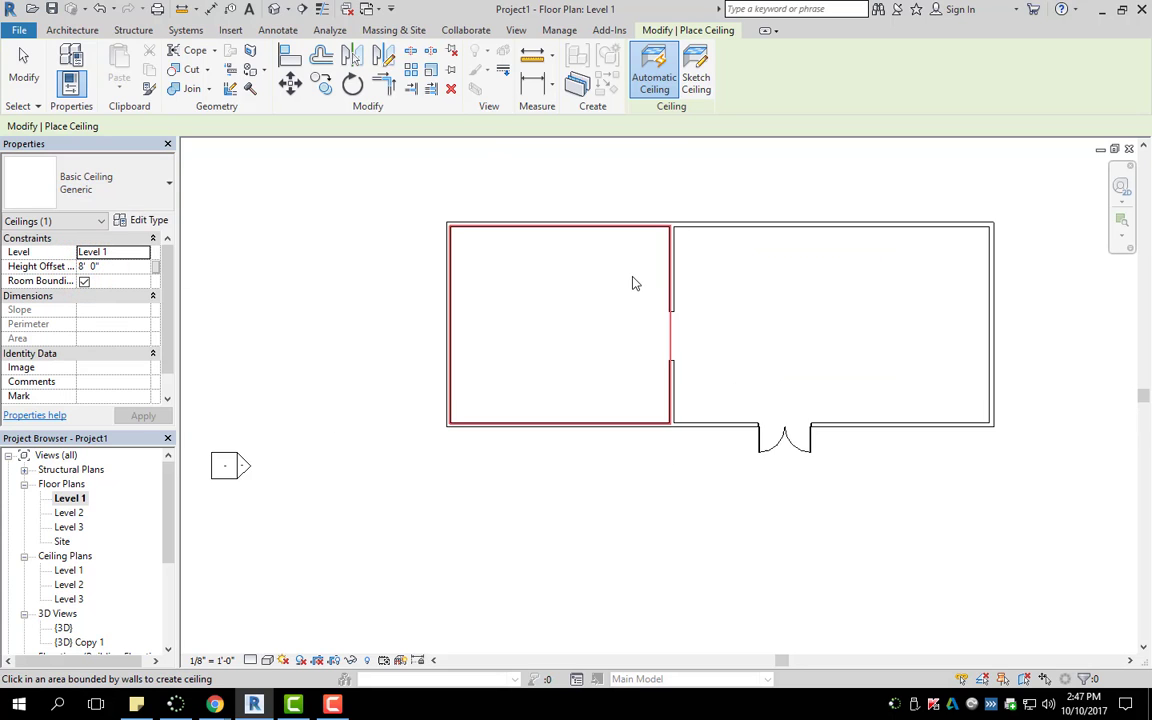
middle_click_drag(632, 283, 607, 309)
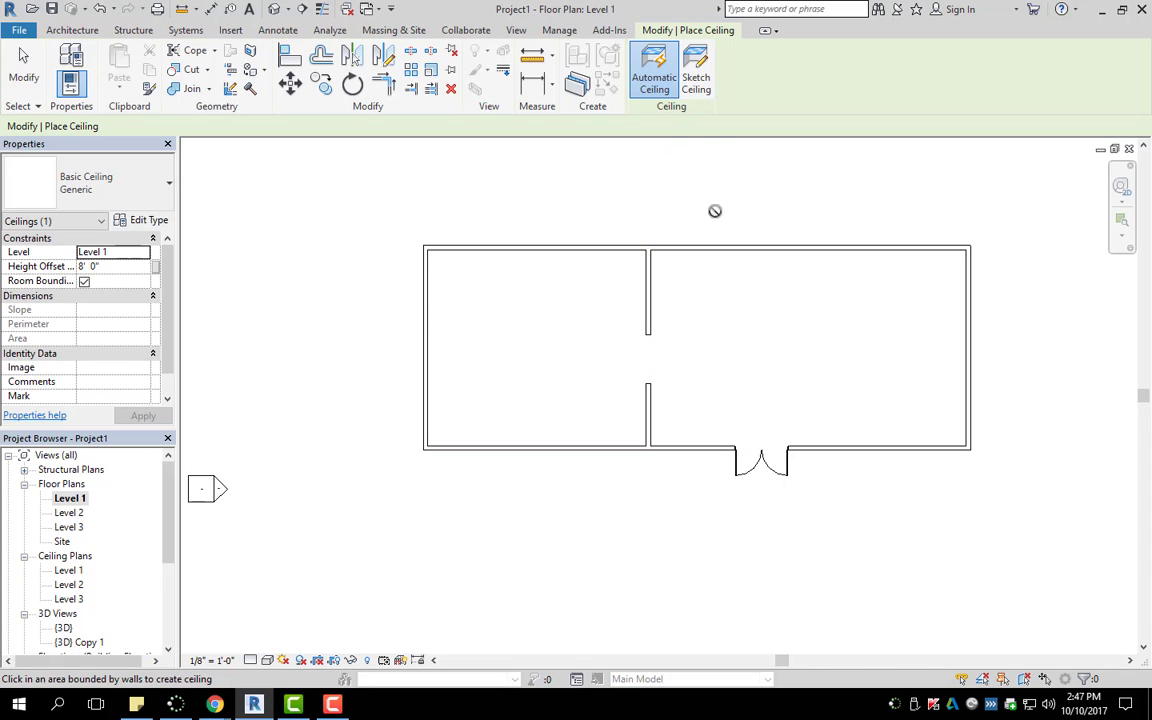
left_click(695, 80)
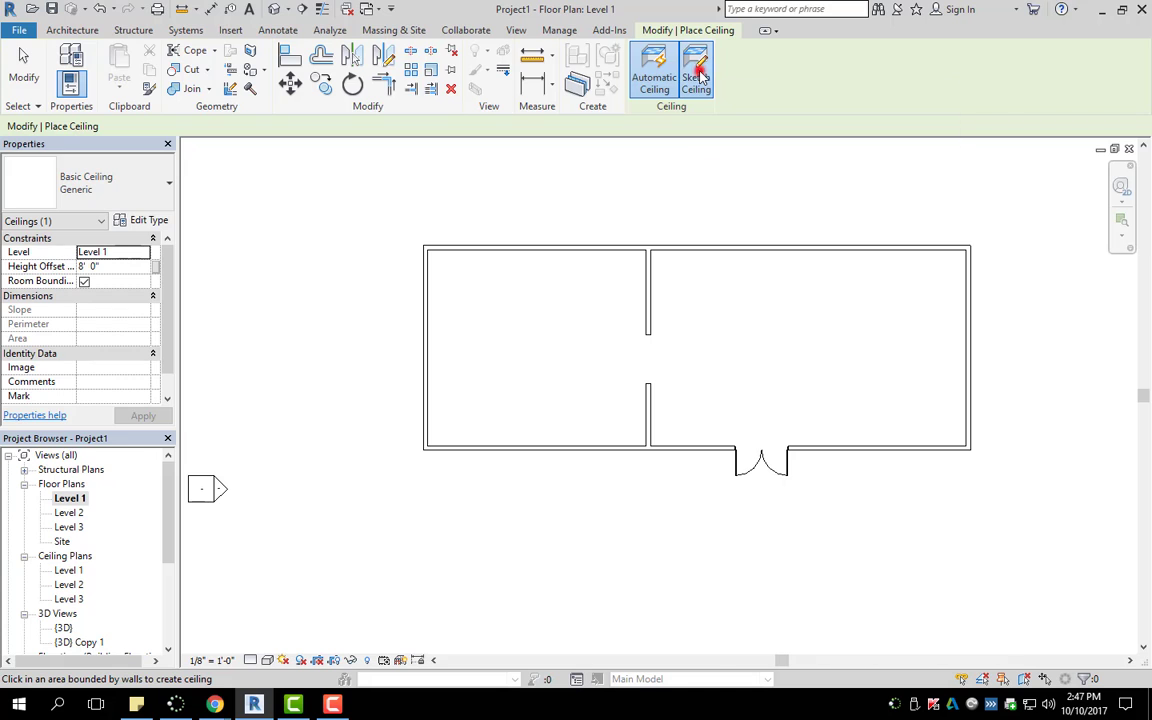
left_click(646, 57)
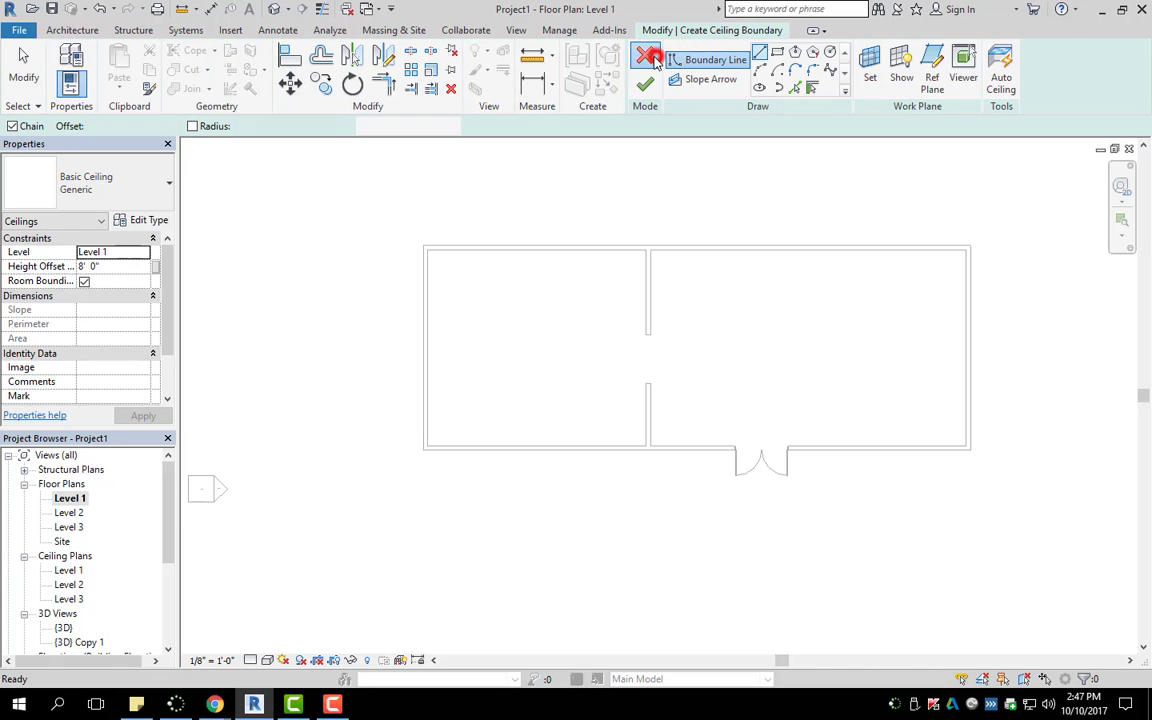
left_click(334, 72)
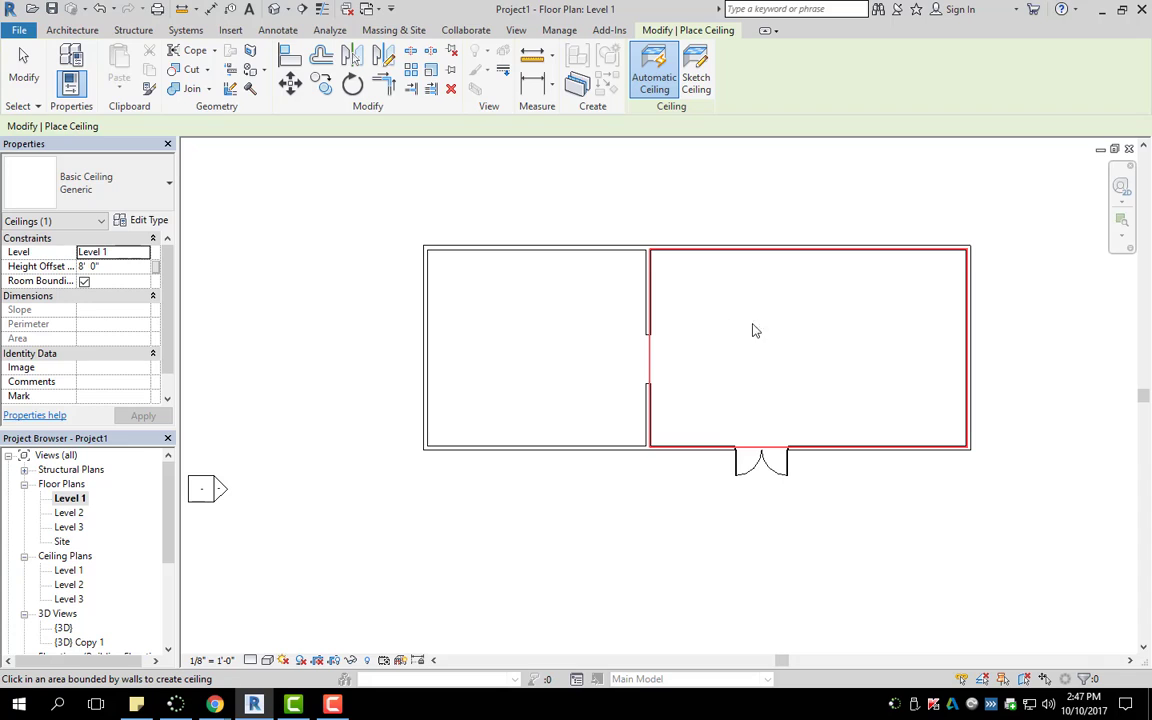
Place the automatic ceiling in the larger room with the double door and dismiss the visibility warning.
scroll(714, 302, "up", 2)
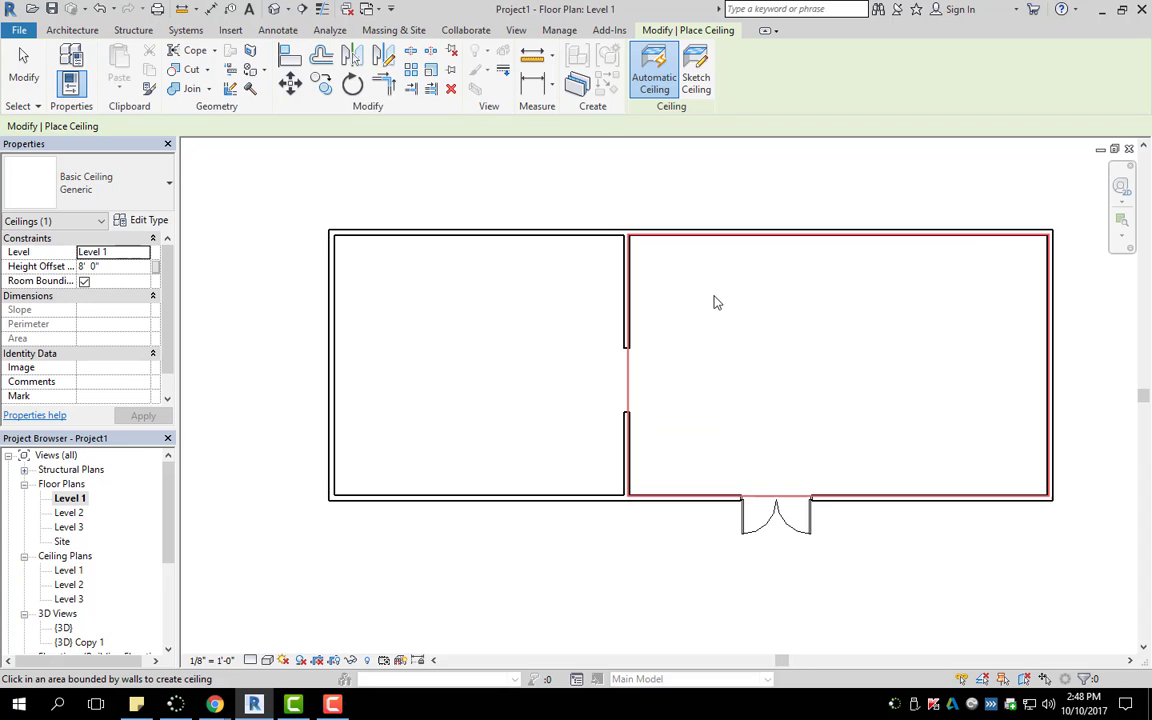
middle_click_drag(714, 302, 595, 276)
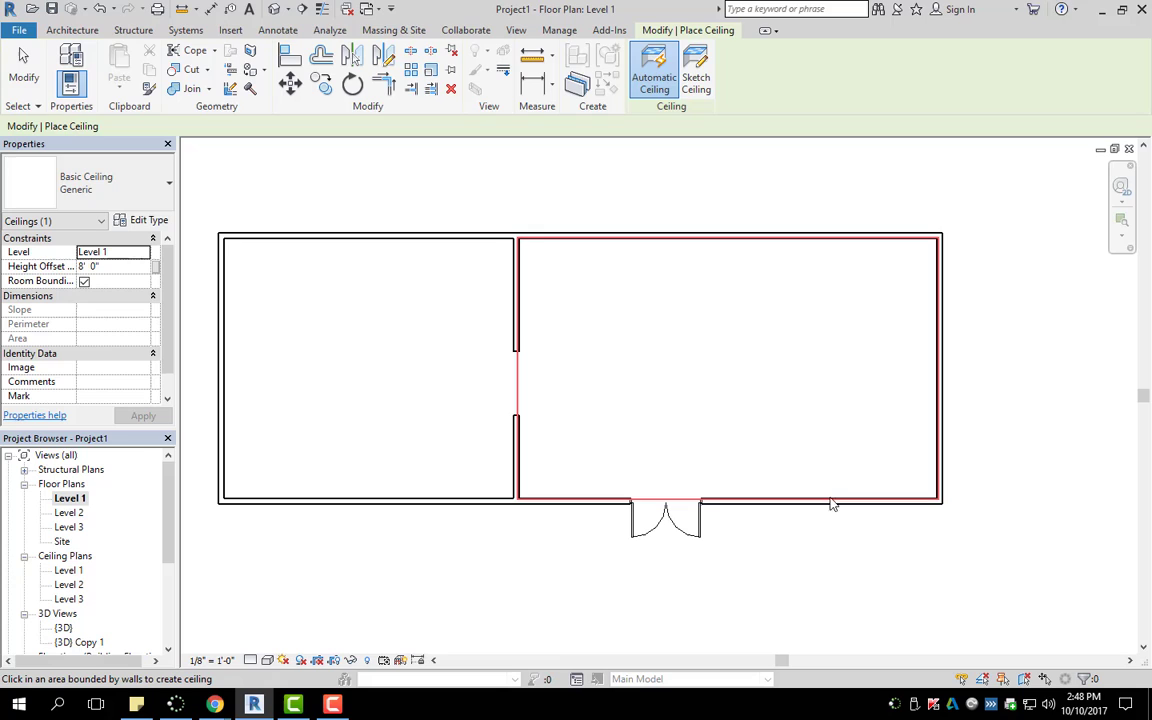
left_click(703, 351)
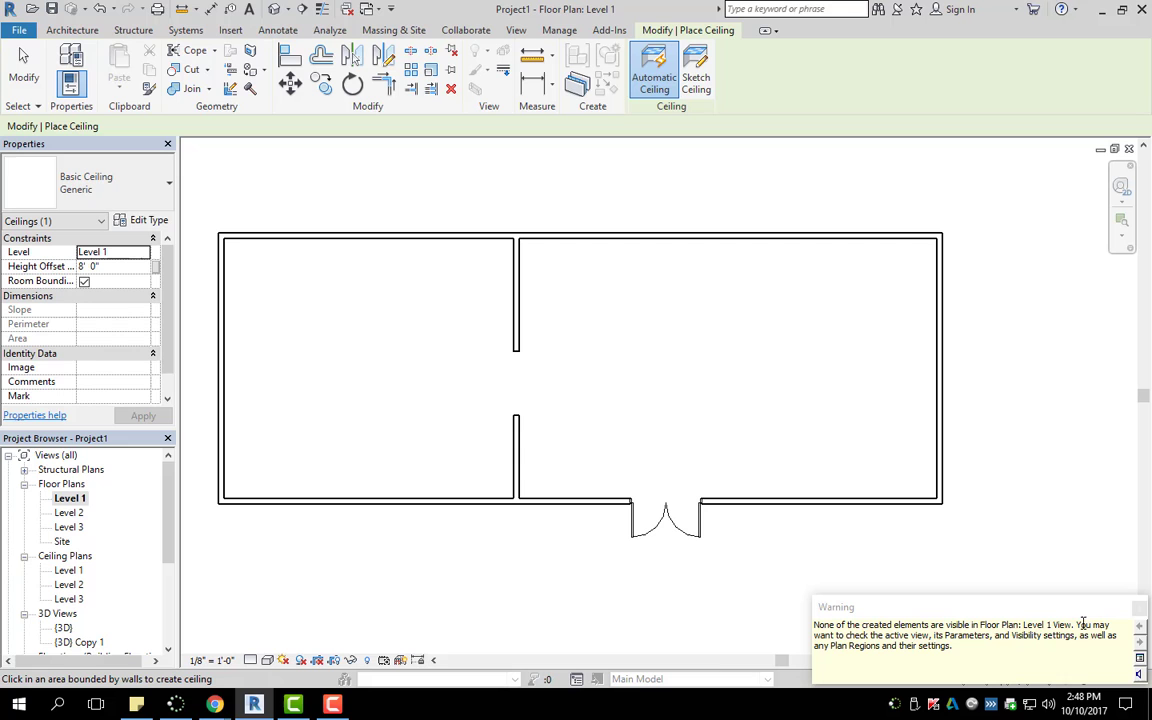
left_click(1139, 609)
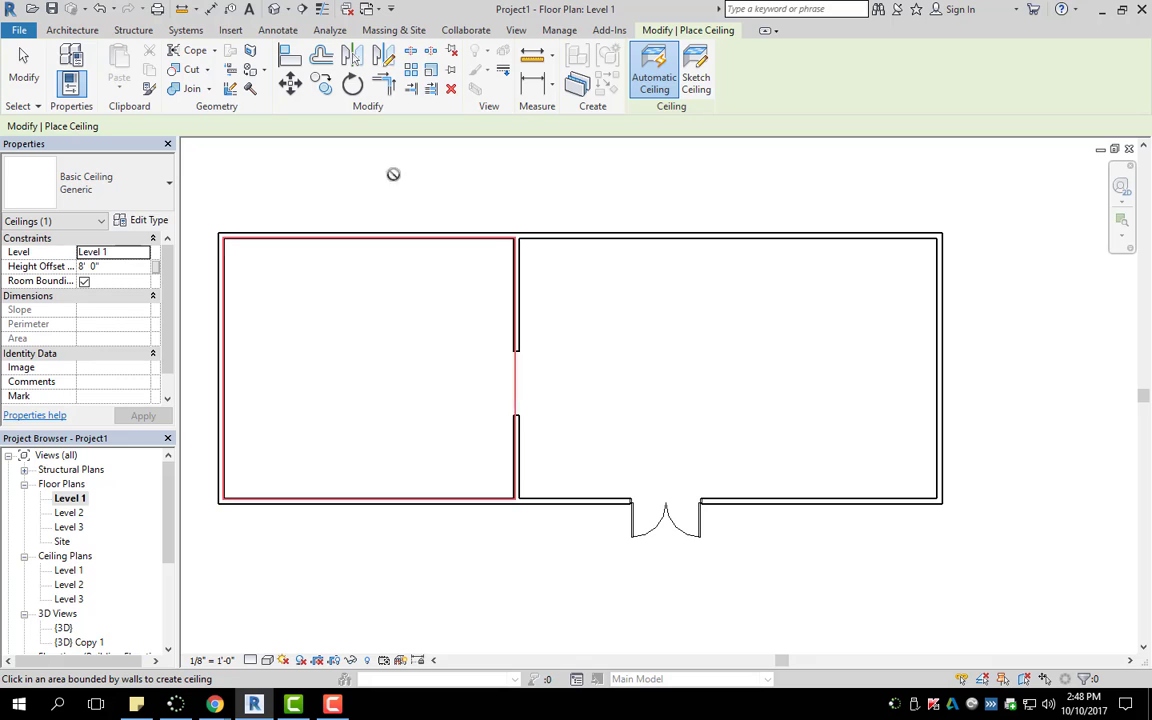
Open the default 3D view and examine the new ceiling over the larger room.
left_click(277, 12)
middle_click_drag(776, 332, 700, 303, "shift")
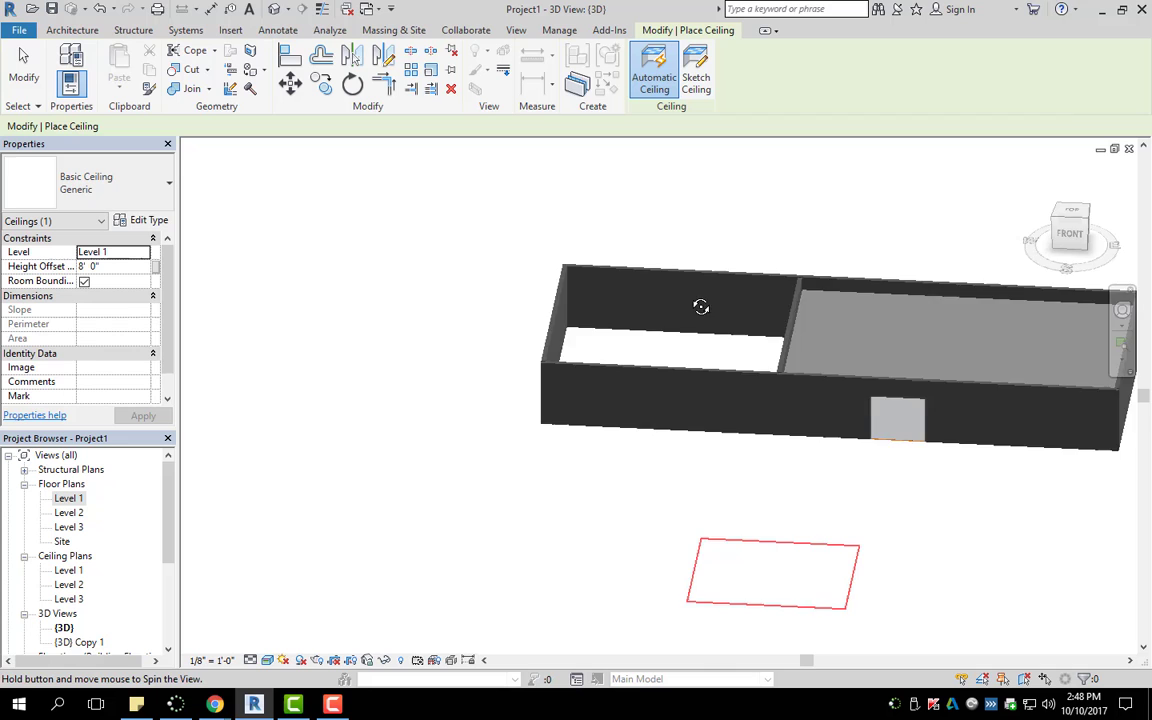
scroll(960, 380, "up", 5)
middle_click_drag(870, 440, 705, 421, "shift")
middle_click_drag(843, 435, 542, 377, "shift")
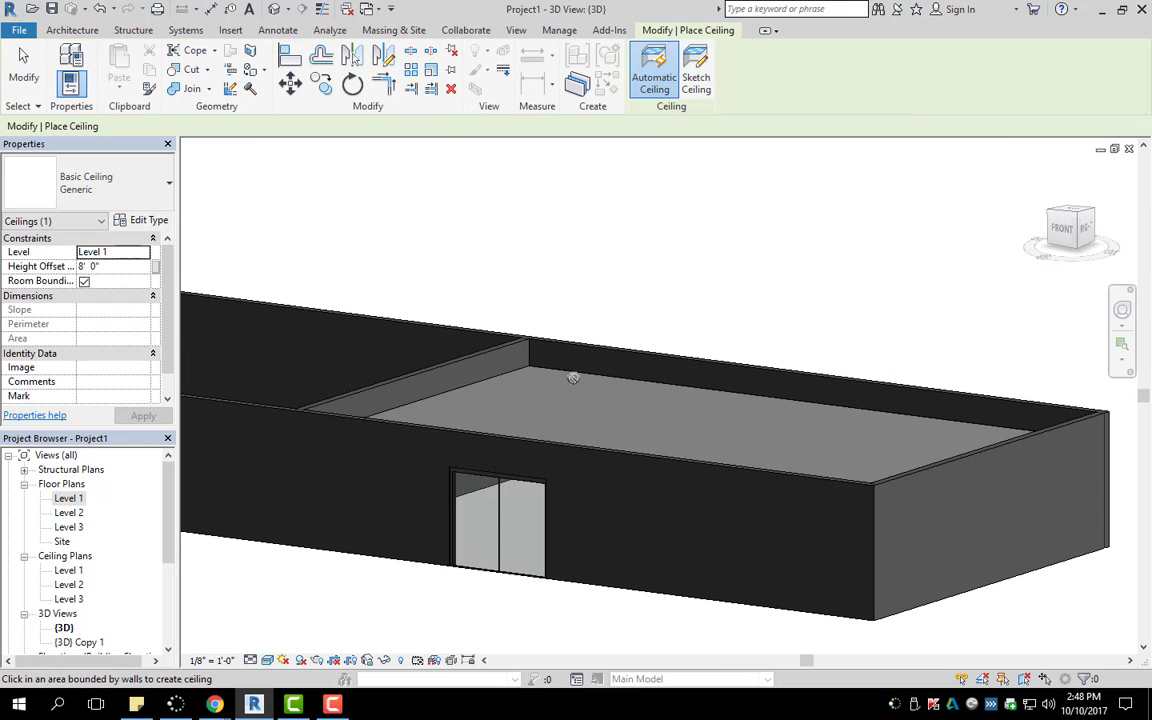
Change the larger room's ceiling type to the 2' x 2' ACT System compound ceiling.
key("Escape")
left_click(567, 374)
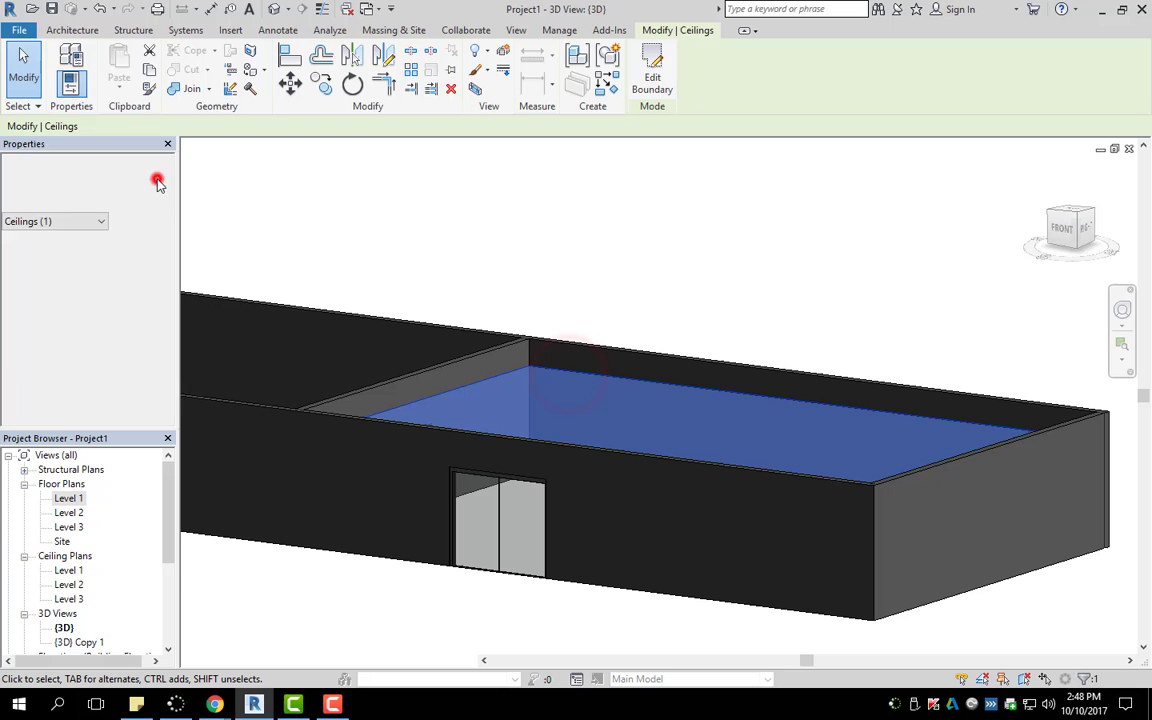
left_click(157, 183)
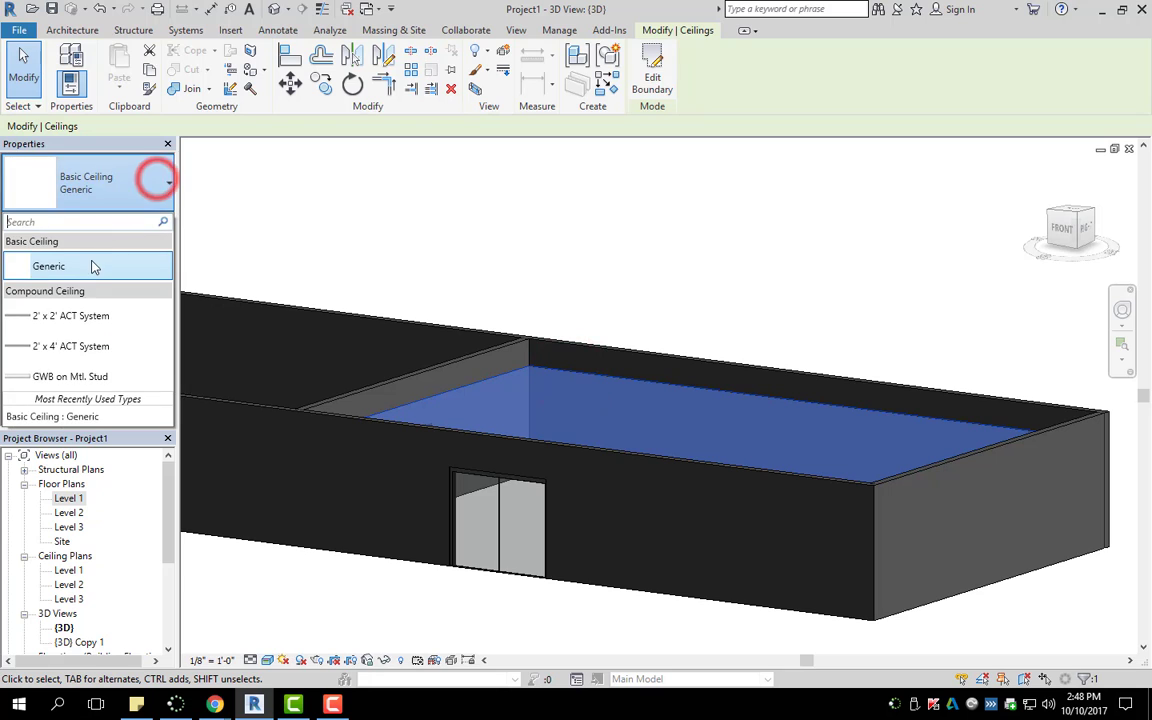
left_click(70, 315)
left_click(657, 266)
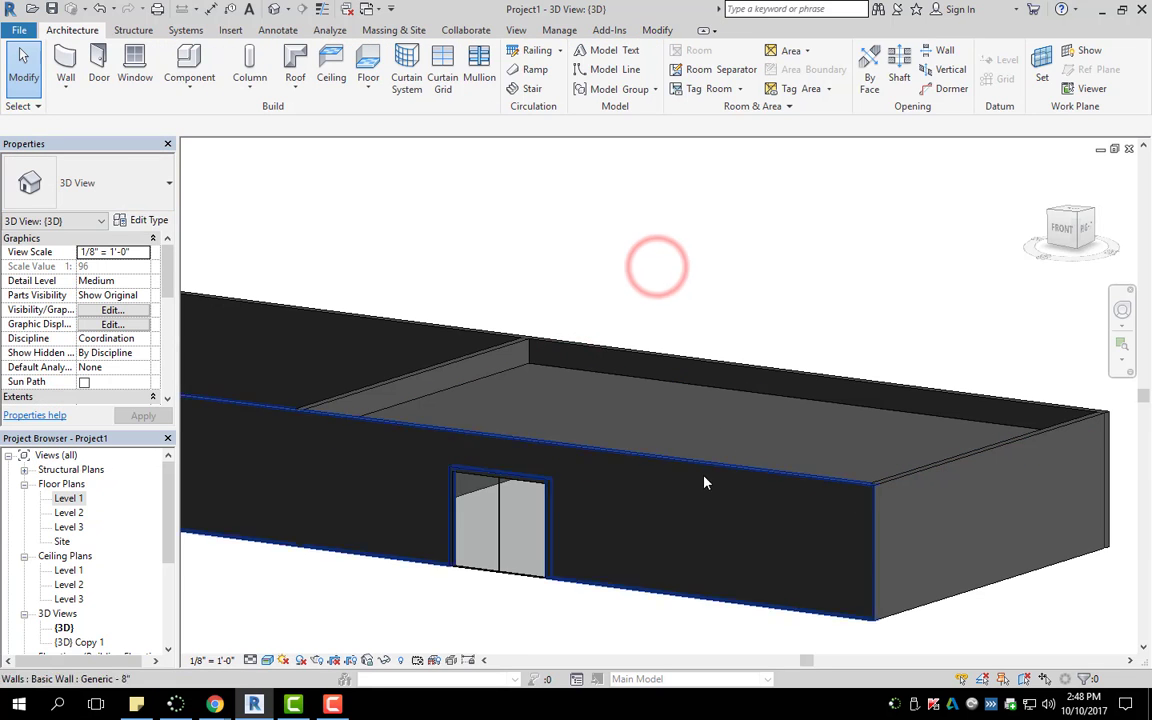
Look at the visual style options and examine the ceiling's tile pattern up close from below.
middle_click_drag(710, 509, 776, 470, "shift")
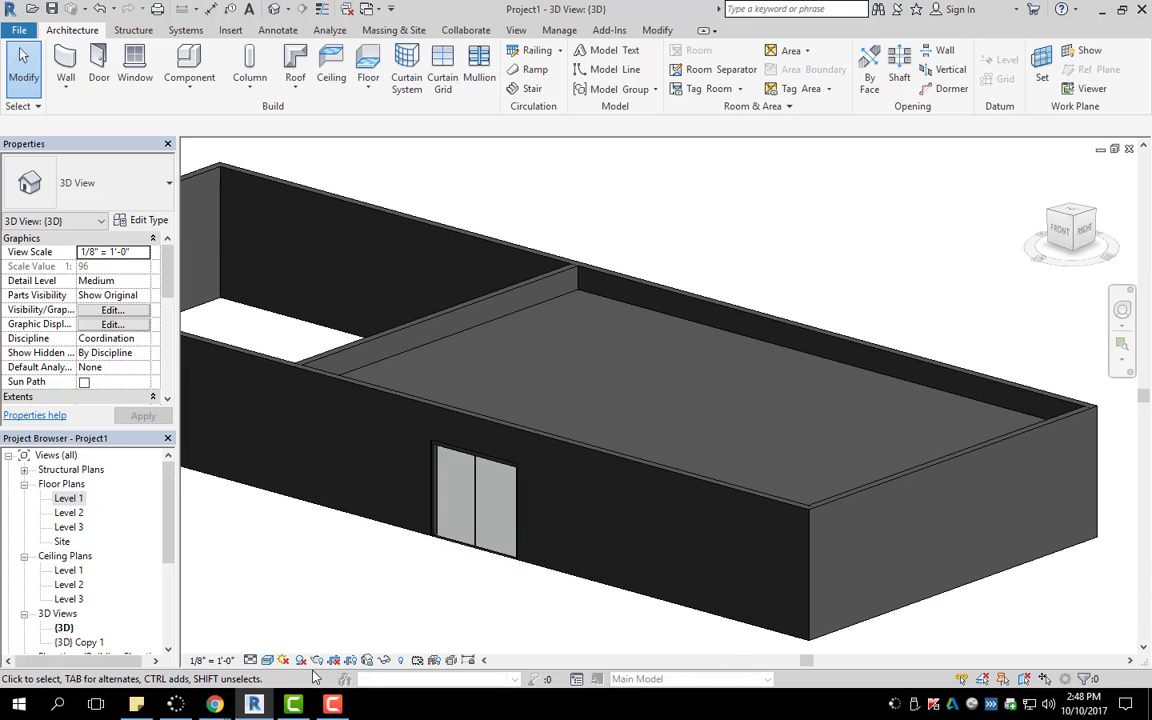
left_click(268, 661)
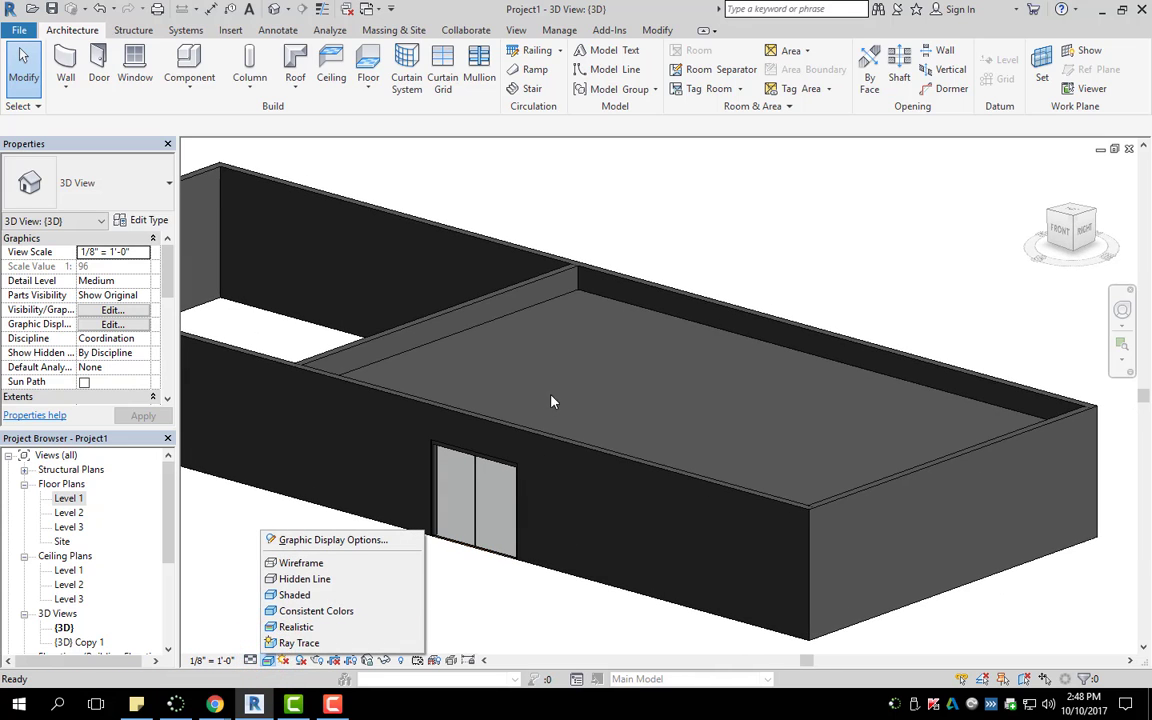
middle_click_drag(638, 500, 707, 459, "shift")
scroll(581, 413, "up", 3)
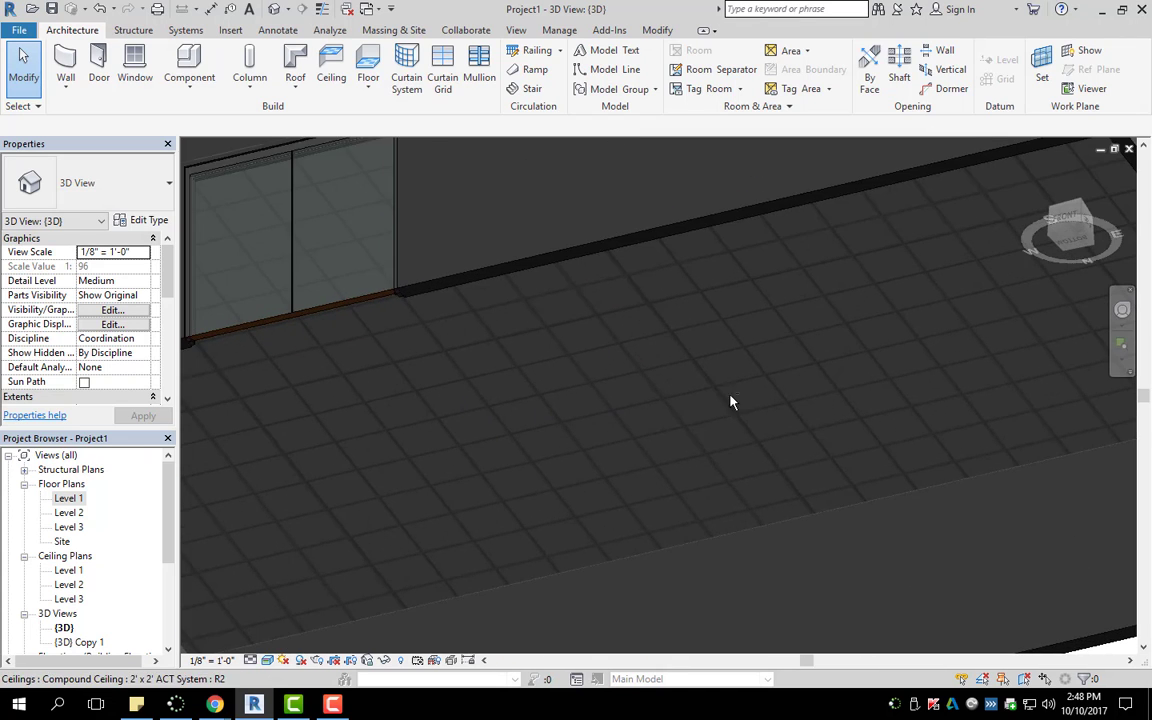
scroll(748, 363, "down", 1)
scroll(766, 405, "up", 2)
scroll(766, 405, "up", 2)
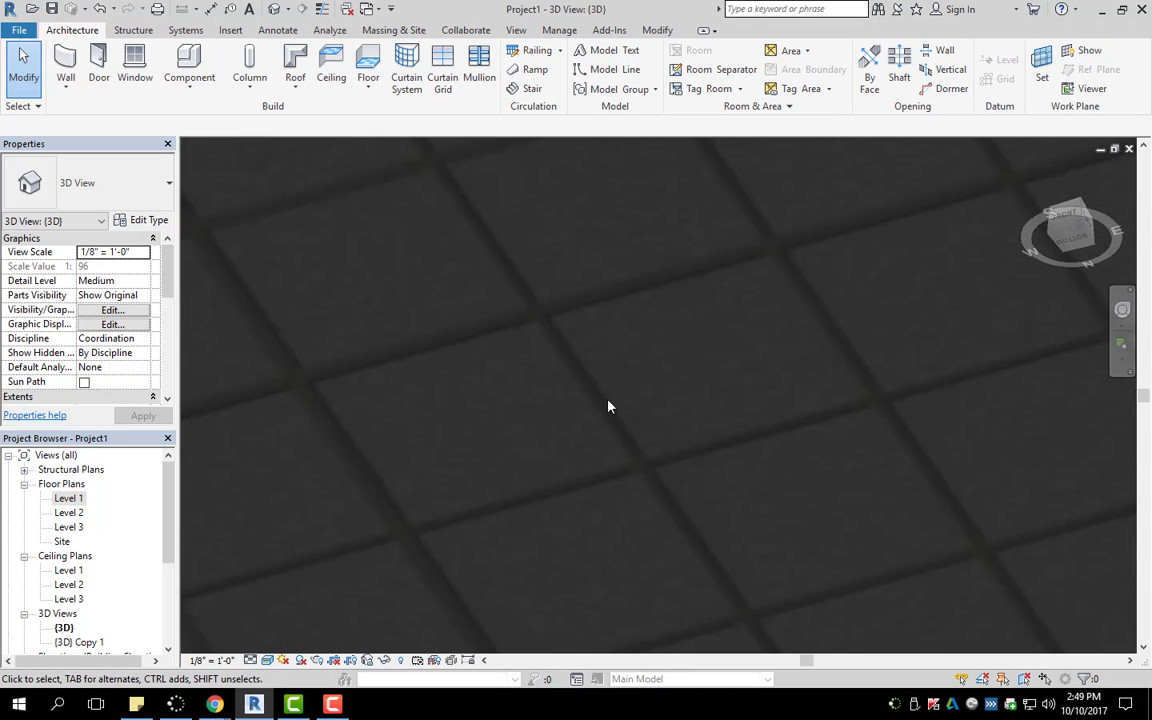
middle_click_drag(643, 203, 694, 375)
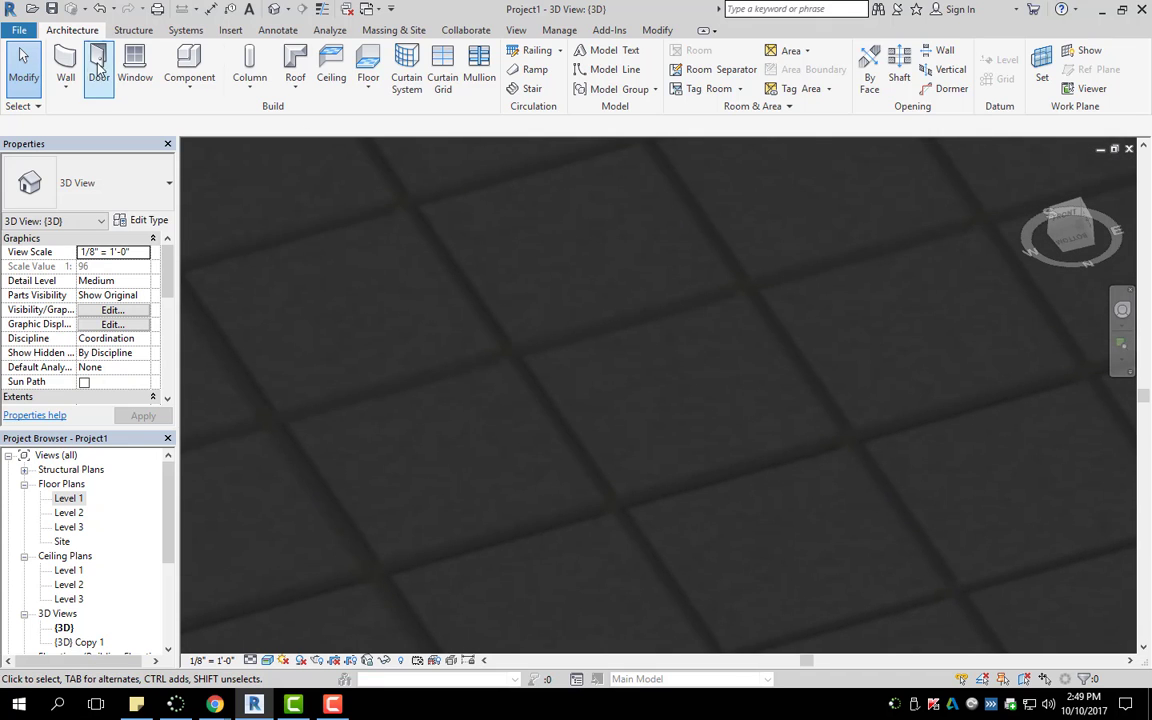
left_click(337, 342)
scroll(463, 373, "down", 5)
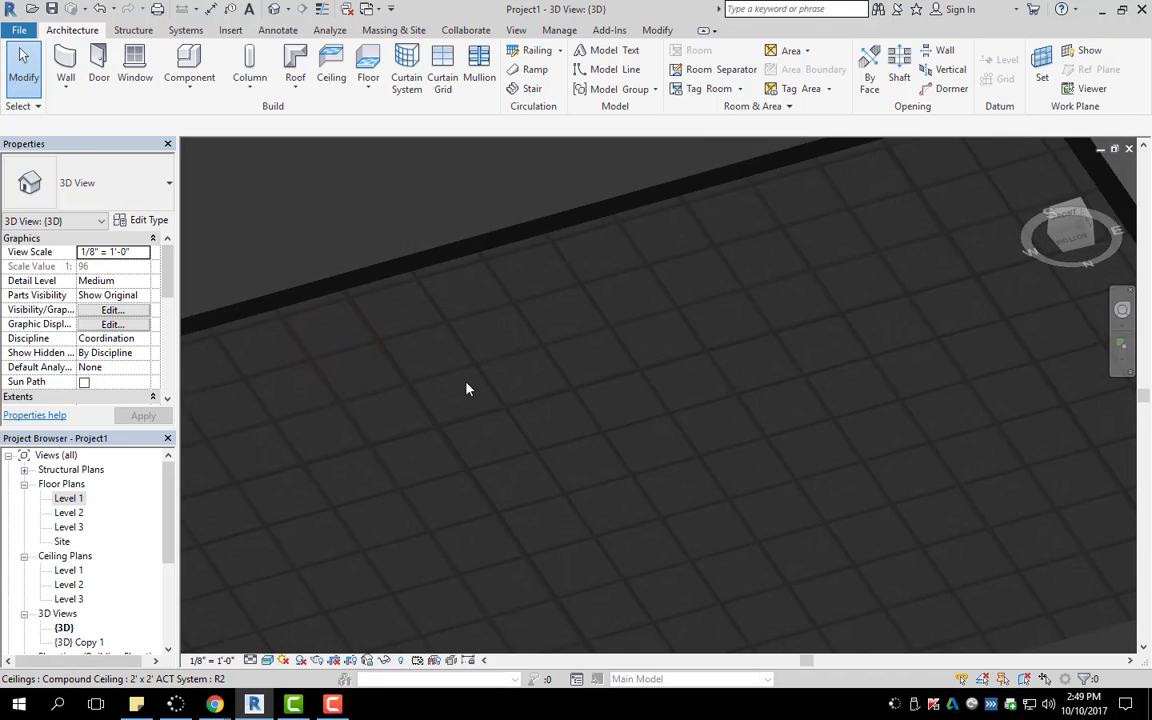
scroll(557, 449, "down", 3)
Set the larger room's ceiling type back to Basic Ceiling Generic and check its underside.
left_click(625, 490)
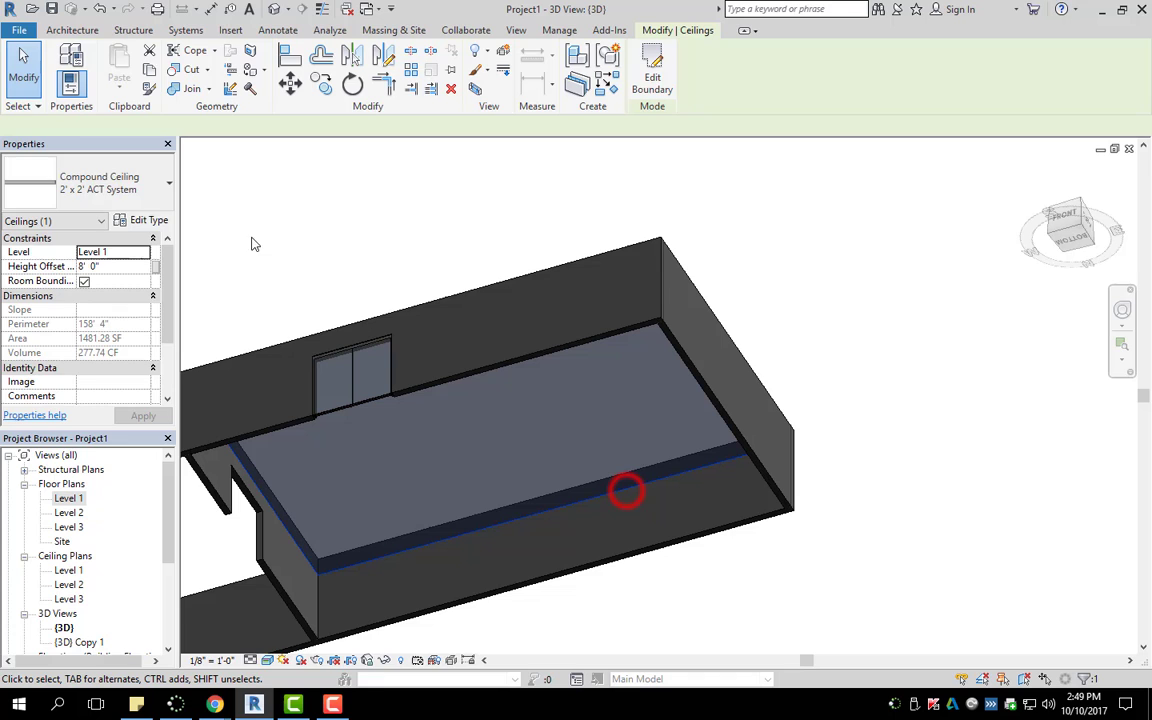
left_click(128, 193)
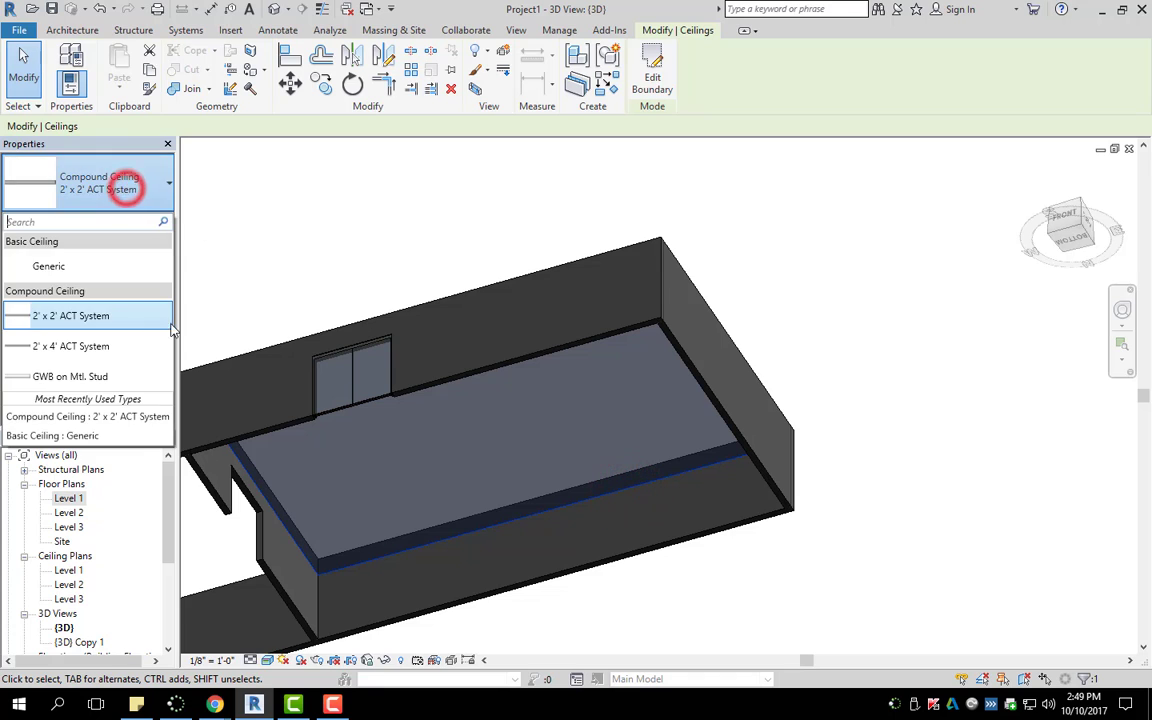
left_click(56, 266)
left_click(823, 310)
scroll(609, 455, "up", 5)
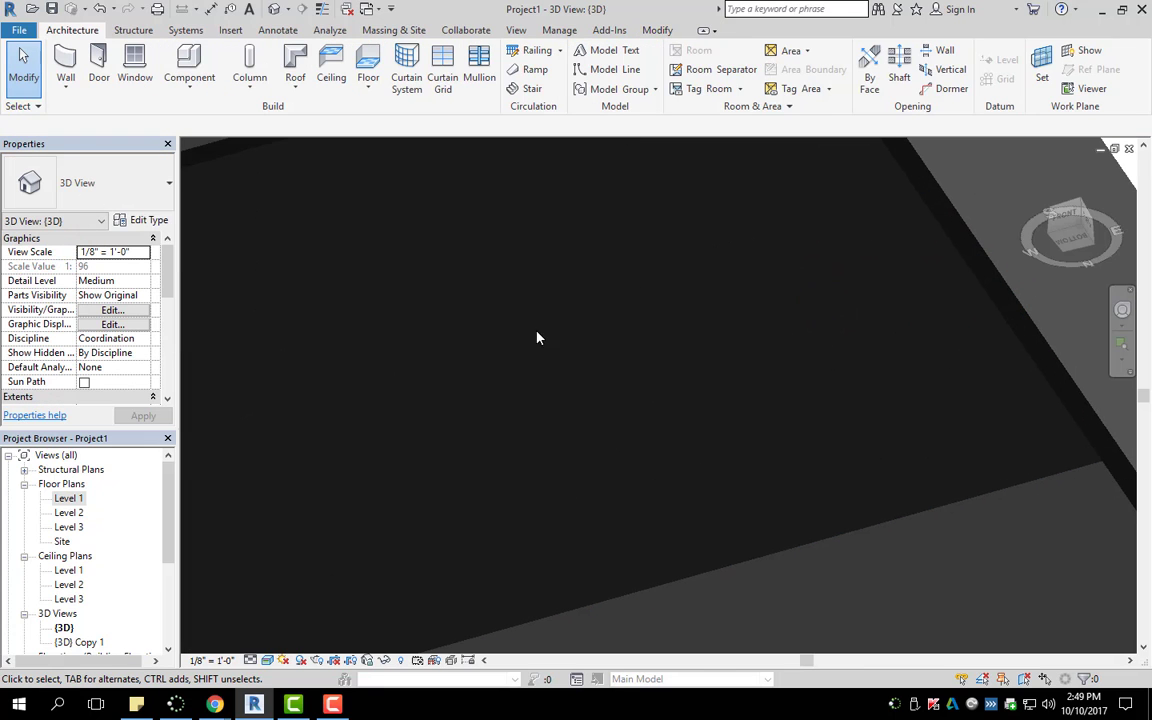
scroll(710, 375, "down", 6)
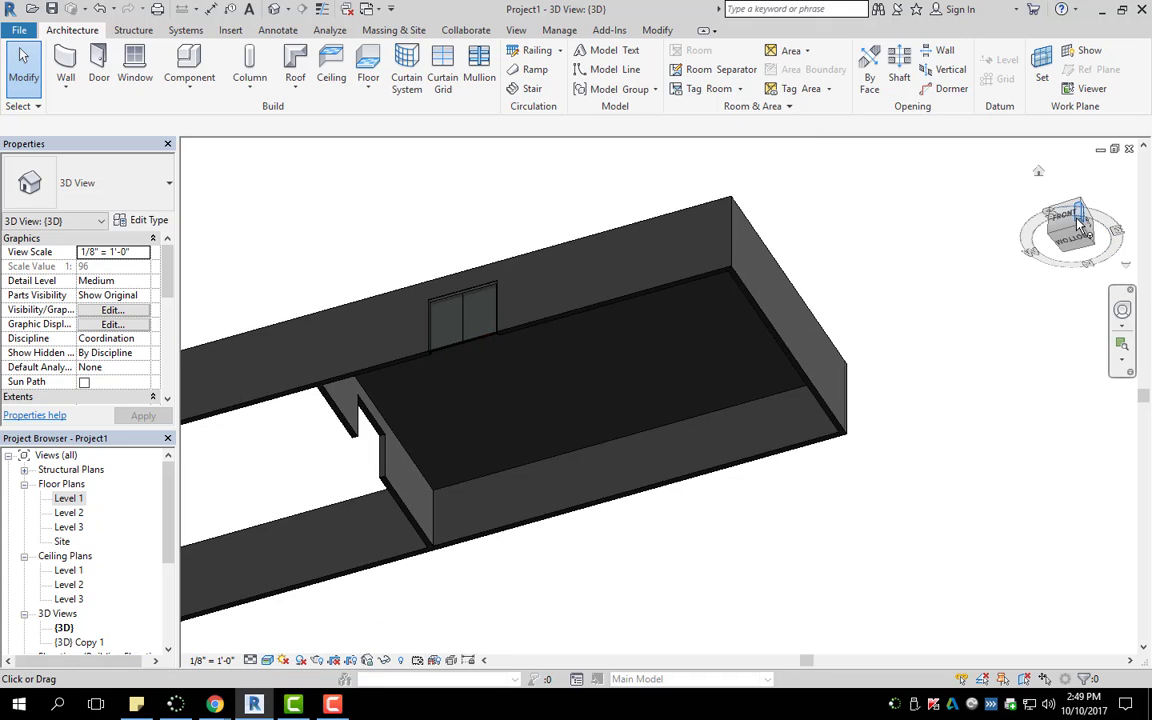
Open the boundary sketch of the larger room's Generic ceiling for editing and view it straight from above.
left_click(1078, 218)
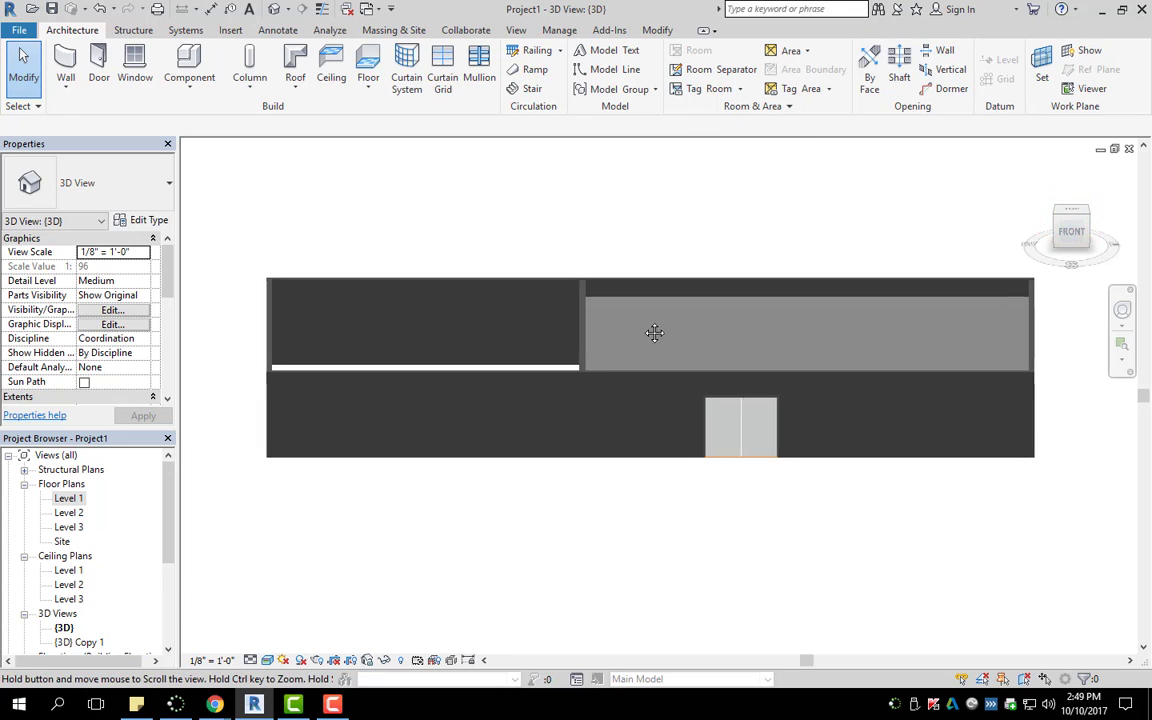
left_click_drag(1068, 214, 742, 273)
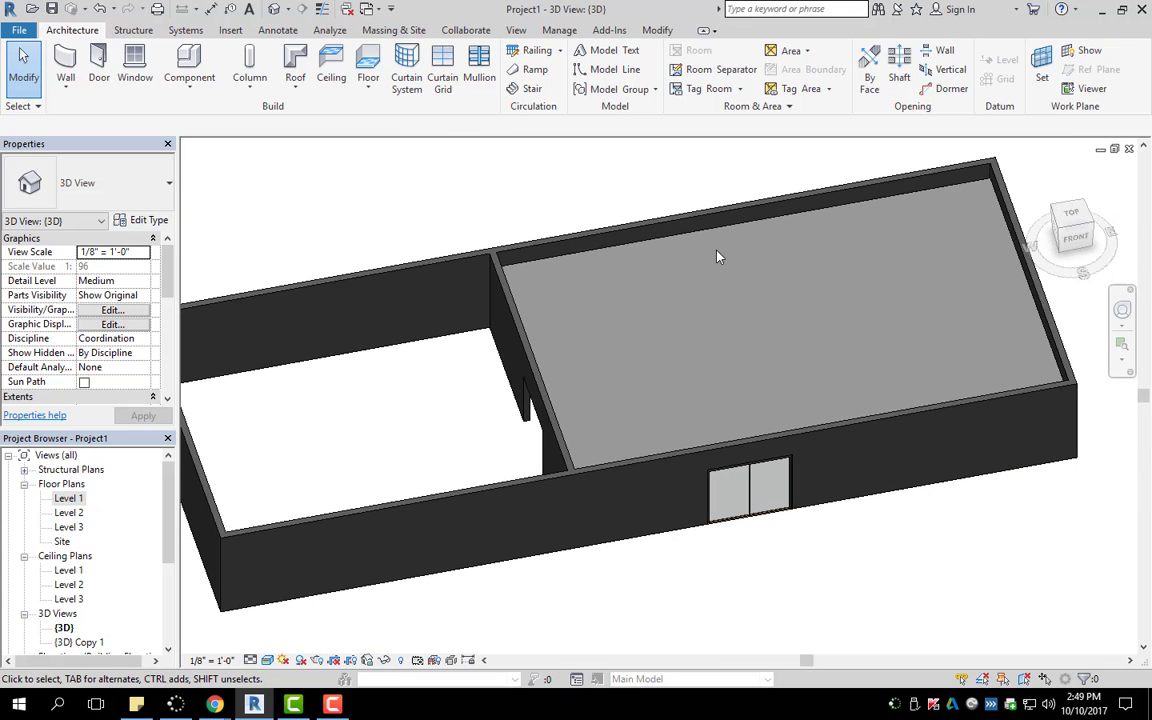
left_click(686, 241)
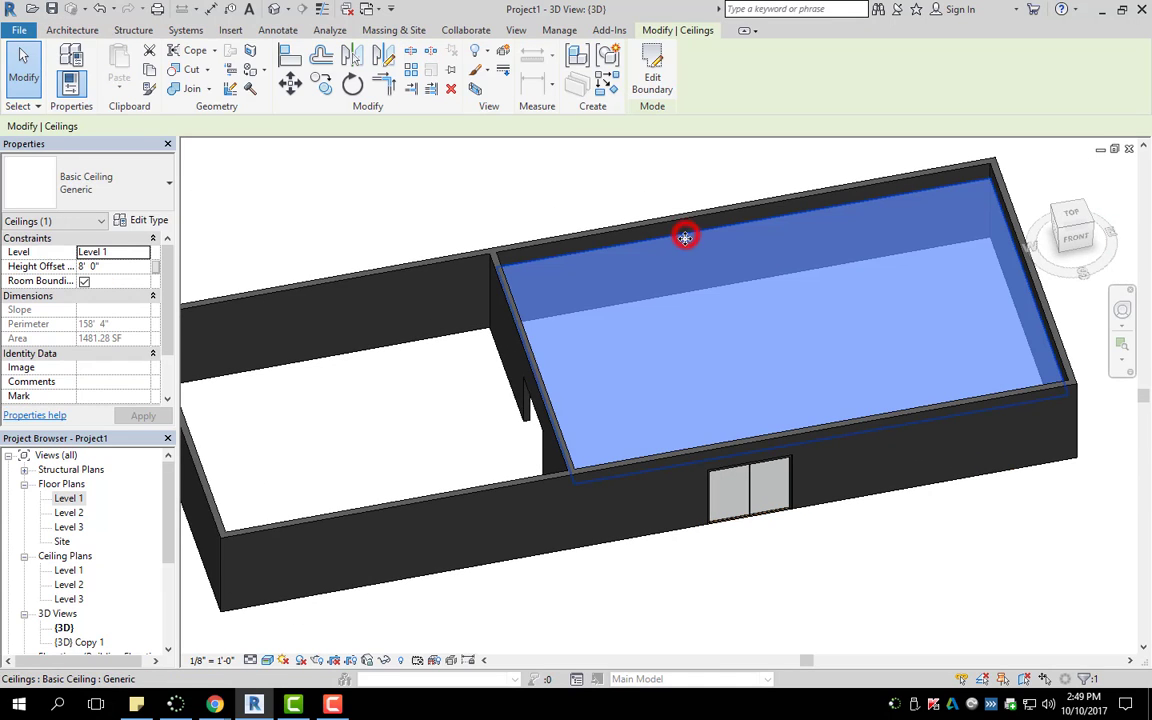
left_click(650, 70)
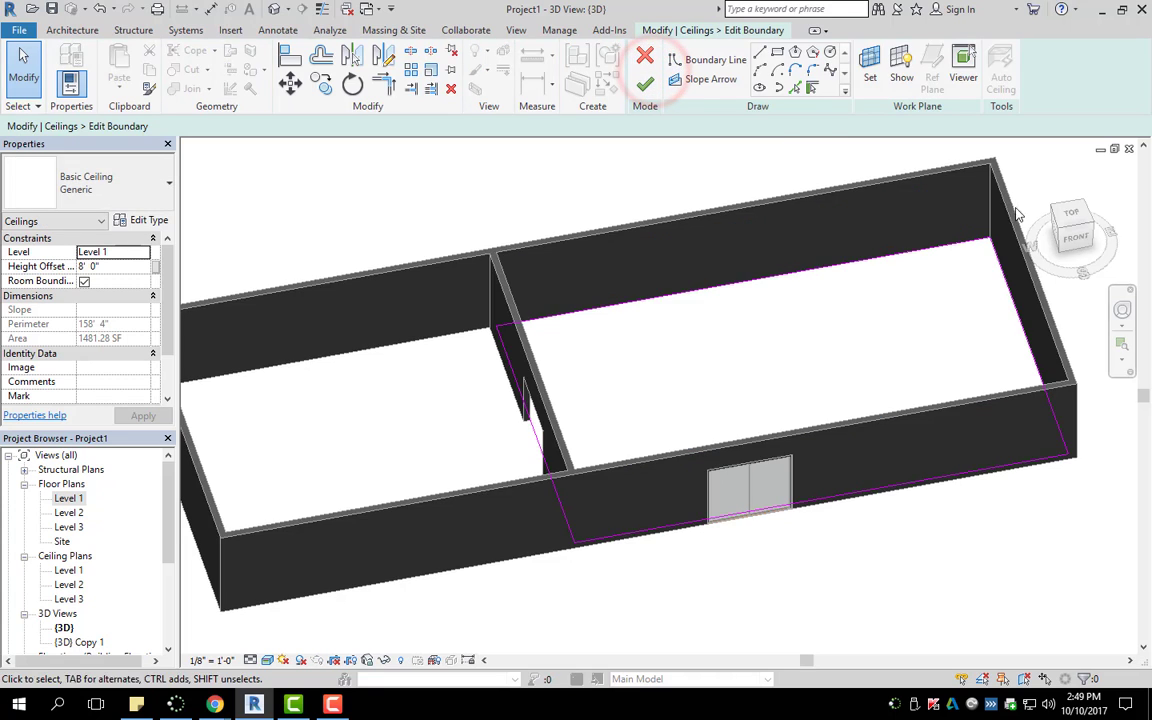
left_click(1071, 213)
middle_click_drag(872, 490, 769, 378)
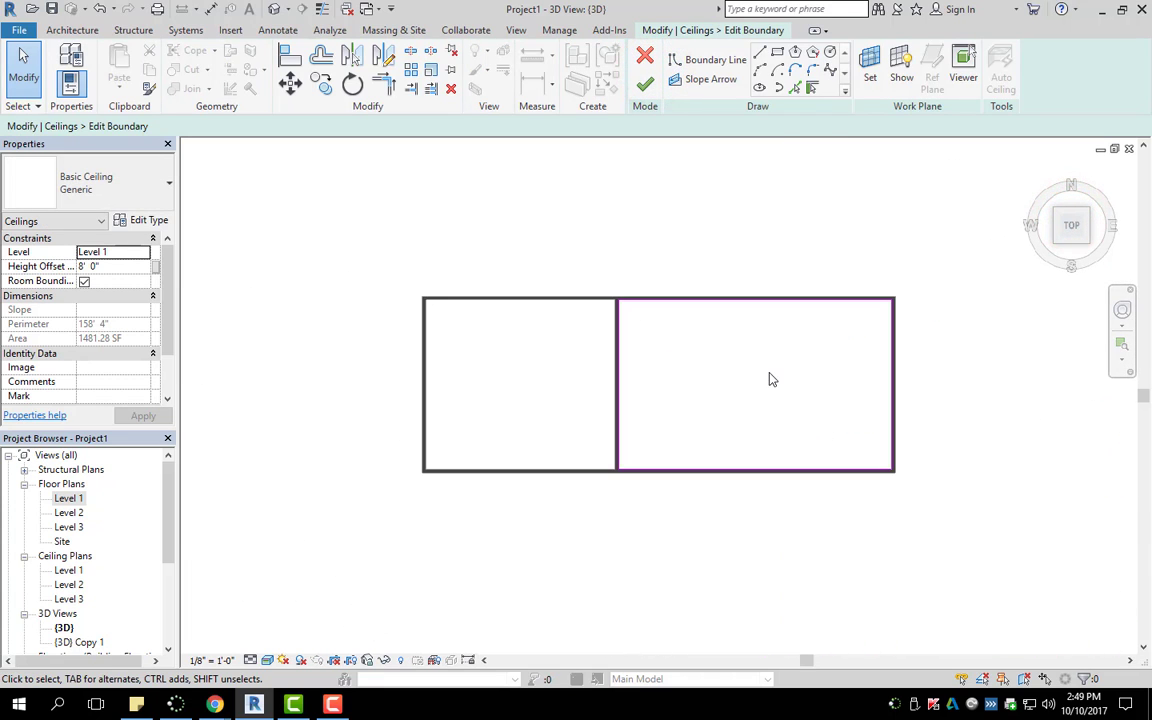
scroll(756, 283, "up", 3)
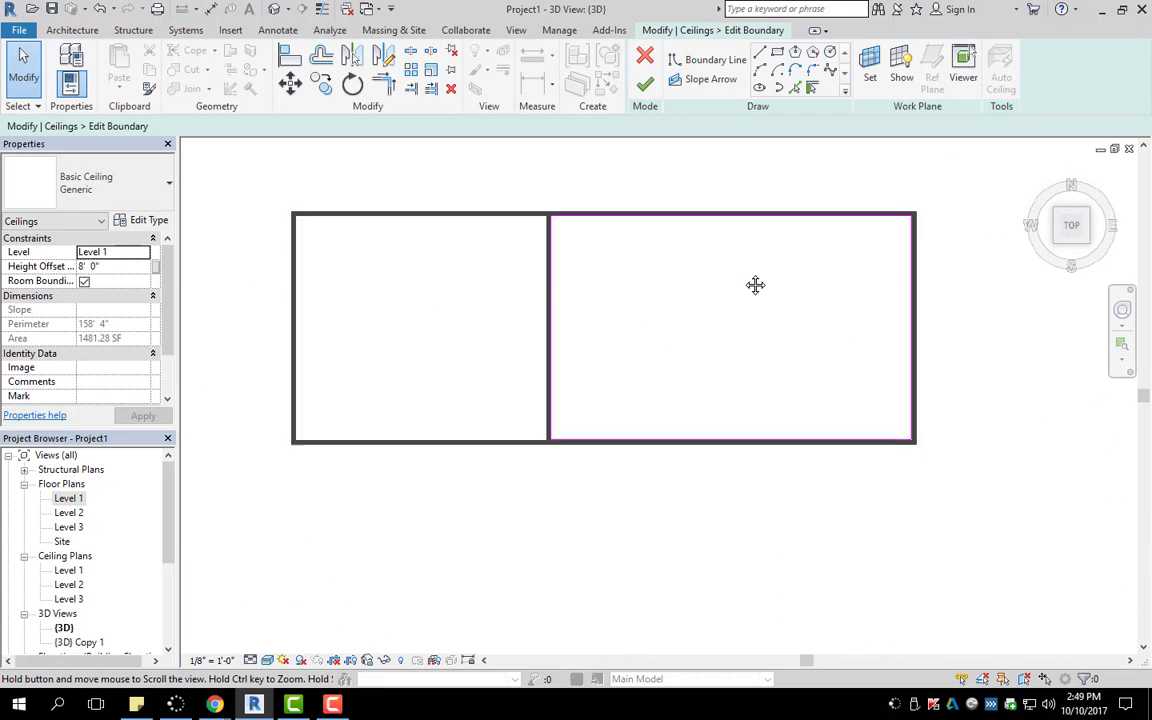
Sketch a rectangular opening about 15' 6" by 11' 0" inside the larger room's ceiling boundary and finish the sketch.
left_click(776, 53)
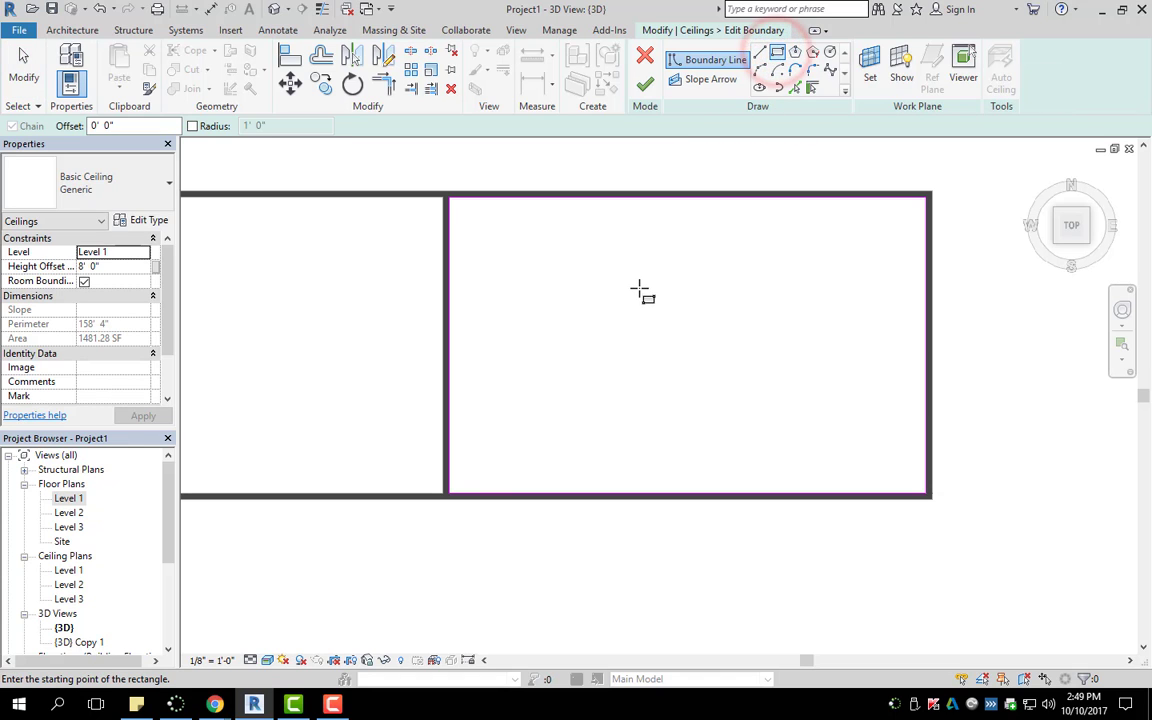
left_click(639, 288)
left_click(790, 395)
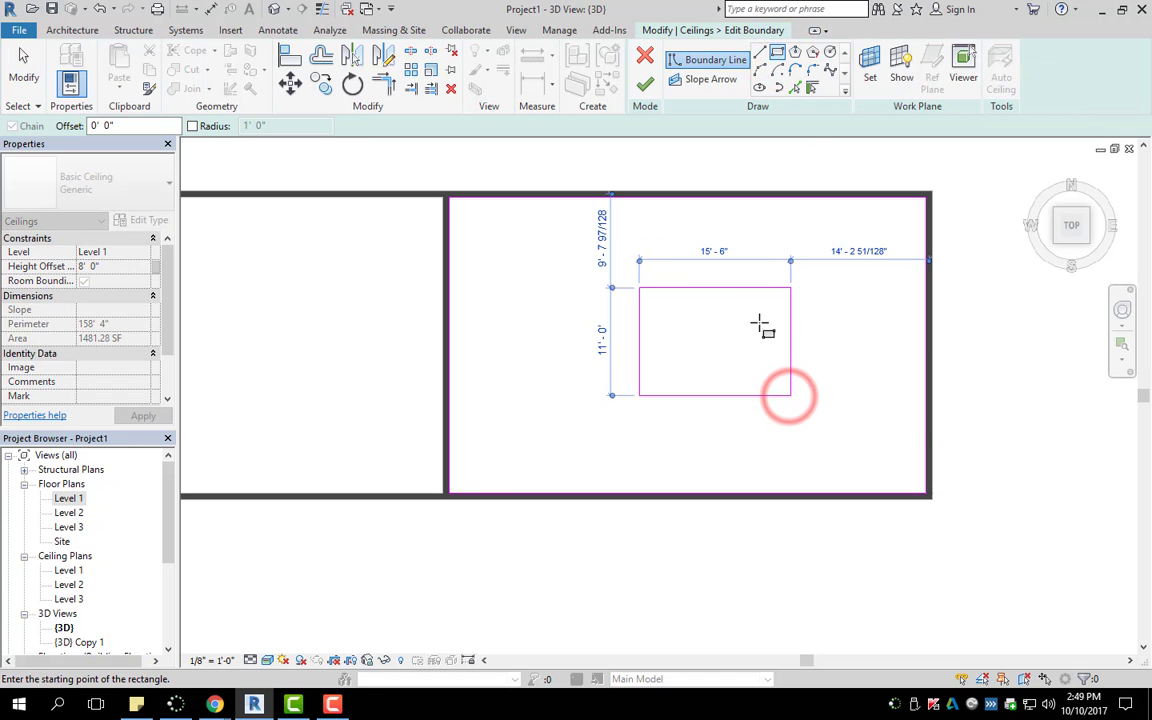
key("Escape")
left_click(646, 86)
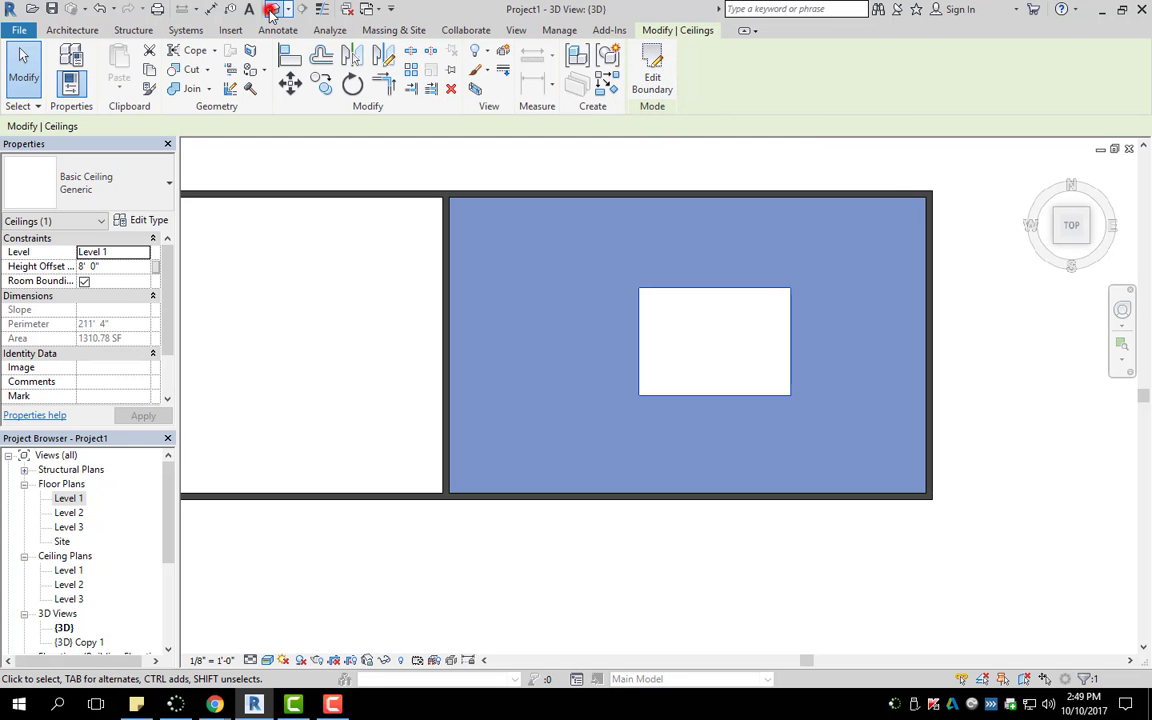
Examine the rectangular opening in the larger room's ceiling up close and from an angled 3D view above.
key("Escape")
middle_click_drag(800, 390, 676, 278, "shift")
scroll(694, 424, "up", 3)
middle_click_drag(694, 424, 850, 440, "shift")
scroll(789, 368, "up", 6)
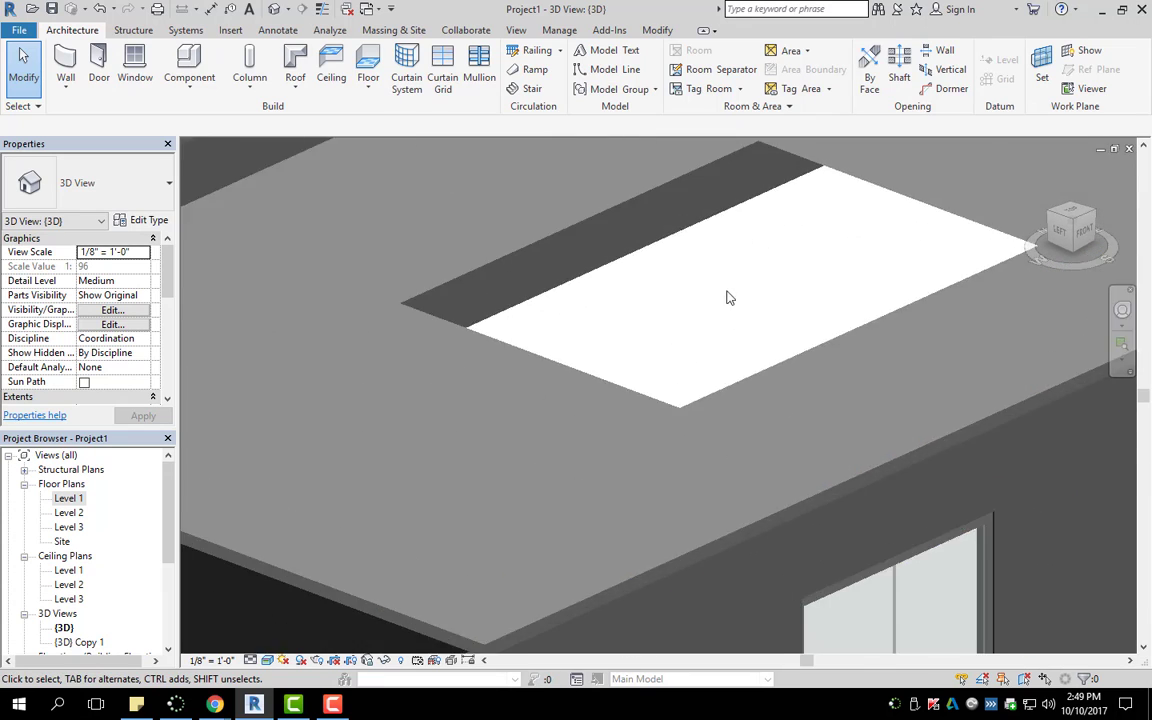
scroll(728, 297, "down", 5)
middle_click_drag(746, 329, 669, 337, "shift")
scroll(560, 360, "up", 4)
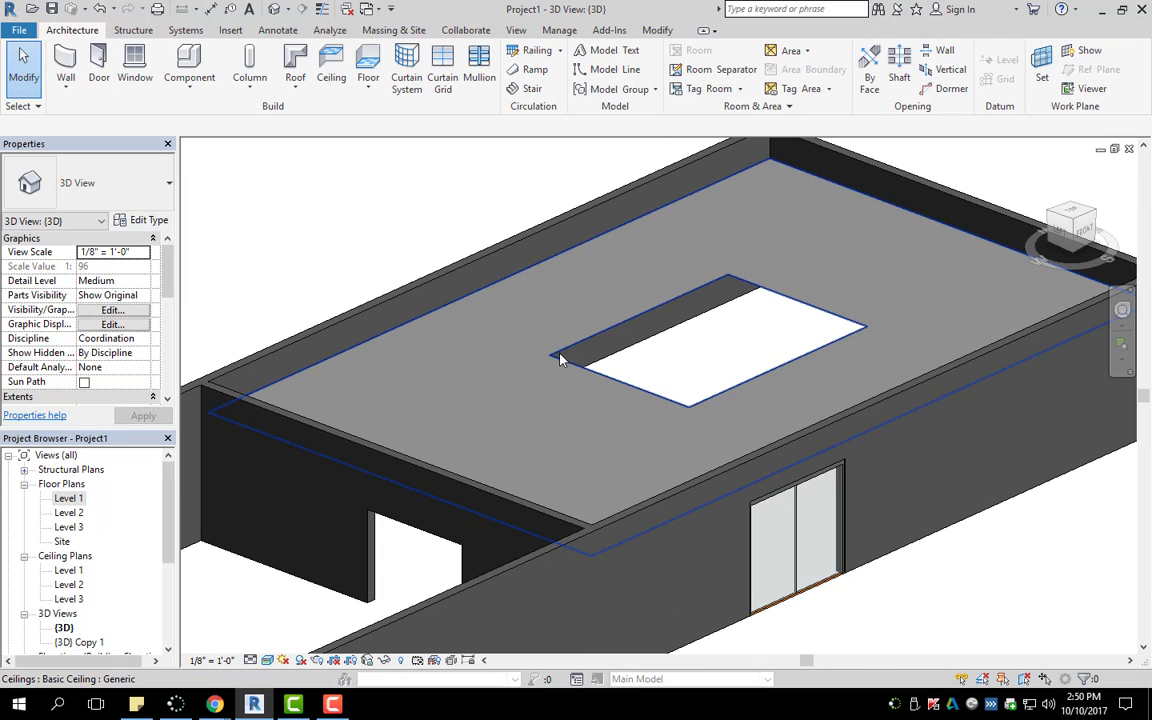
scroll(560, 360, "down", 4)
middle_click_drag(560, 360, 668, 393, "shift")
scroll(668, 393, "up", 3)
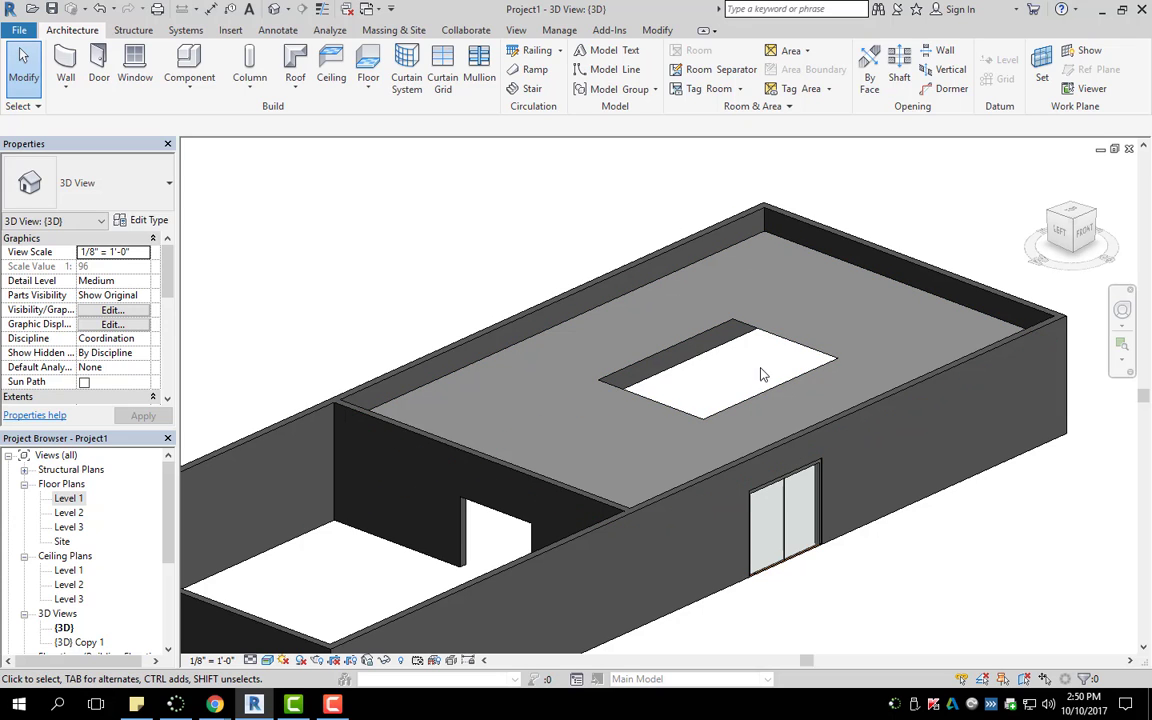
scroll(760, 374, "down", 4)
middle_click_drag(823, 334, 802, 339, "shift")
scroll(802, 339, "up", 4)
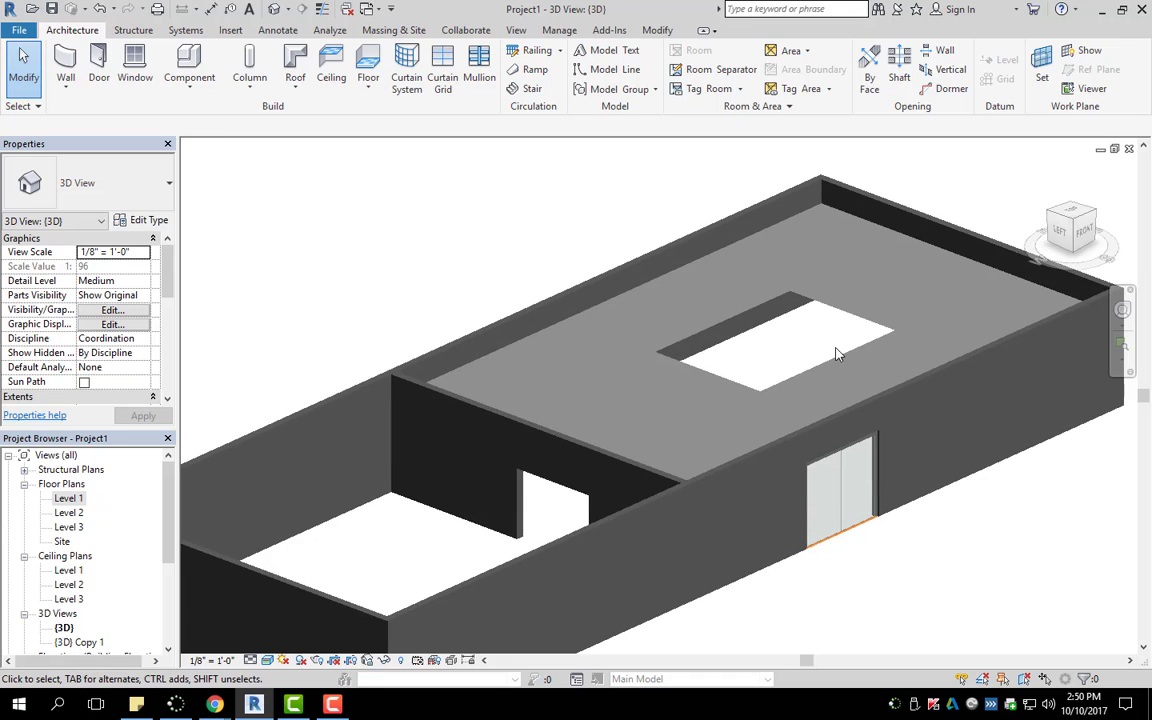
scroll(838, 354, "down", 4)
scroll(867, 380, "up", 4)
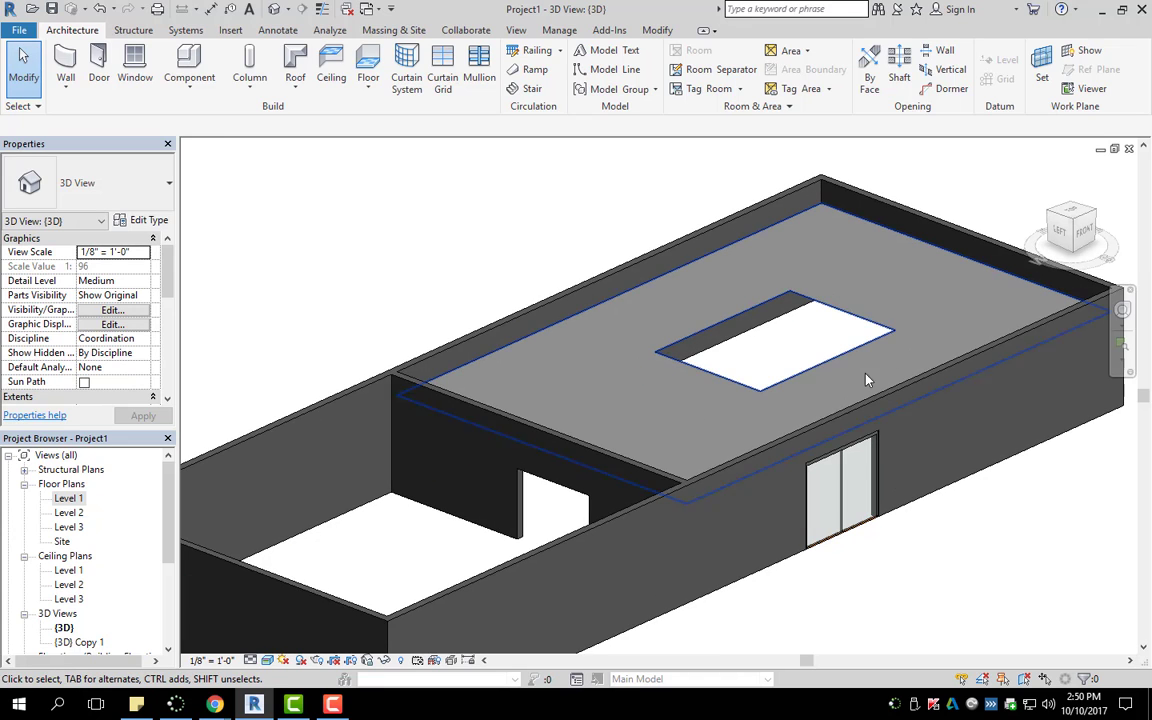
scroll(867, 380, "down", 4)
scroll(746, 437, "up", 4)
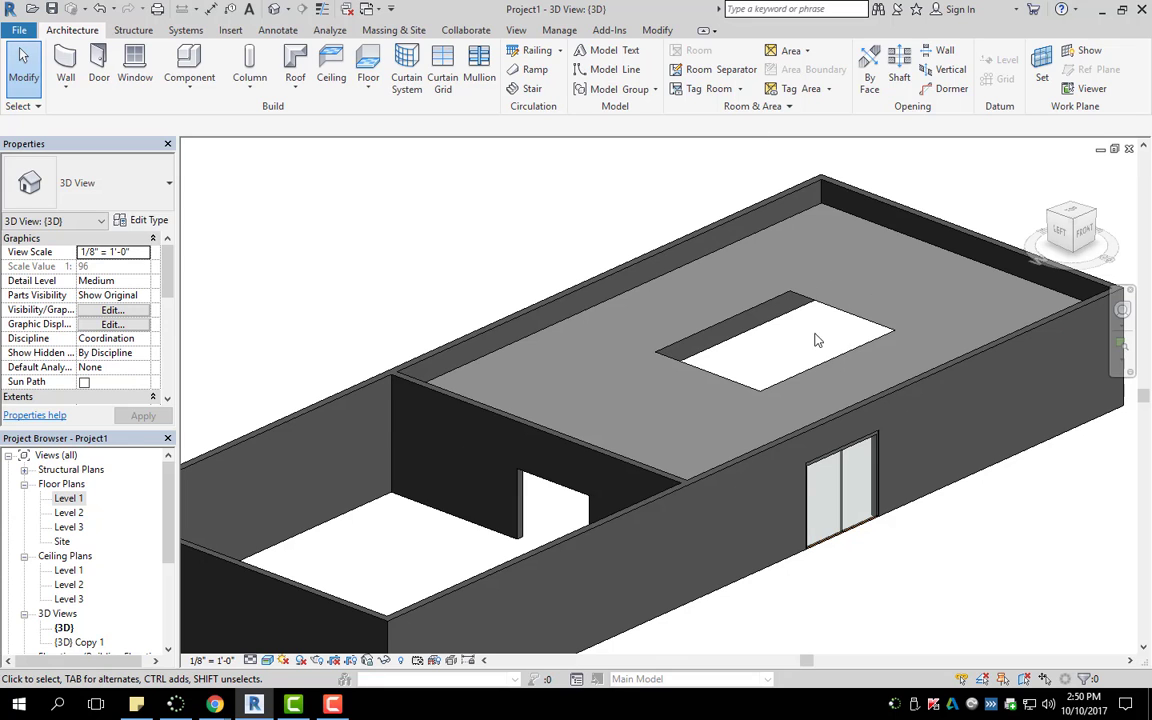
scroll(816, 340, "down", 4)
middle_click_drag(795, 363, 825, 342)
scroll(848, 360, "up", 3)
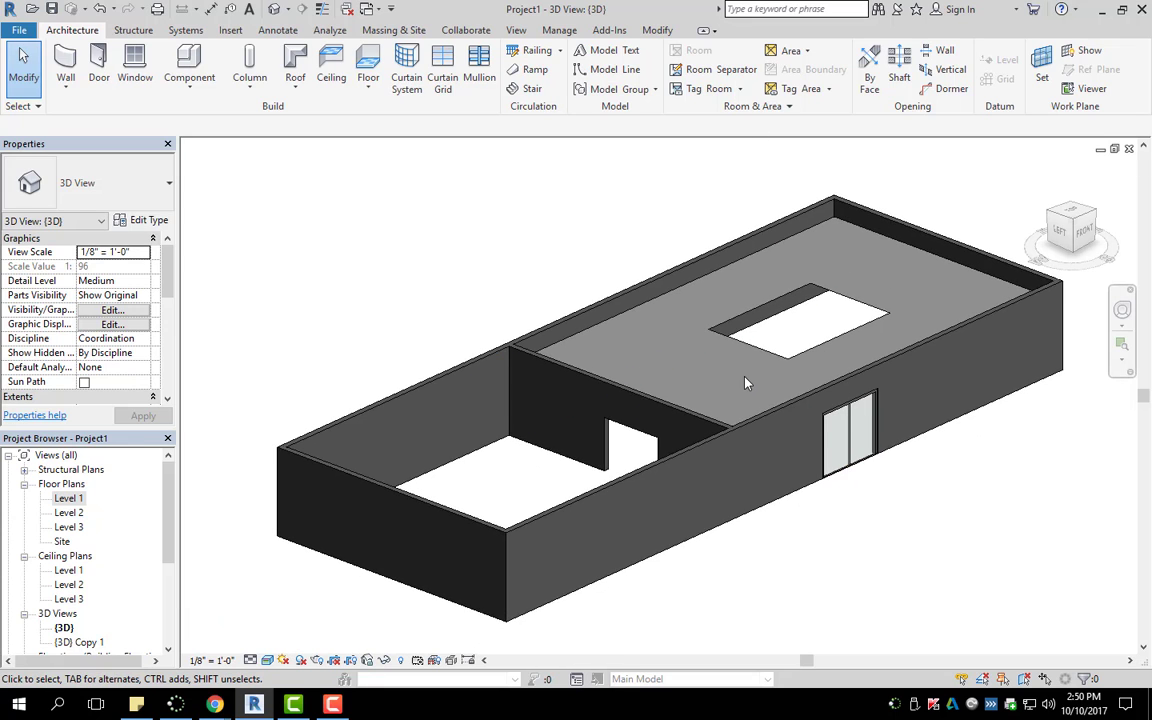
scroll(745, 383, "up", 1)
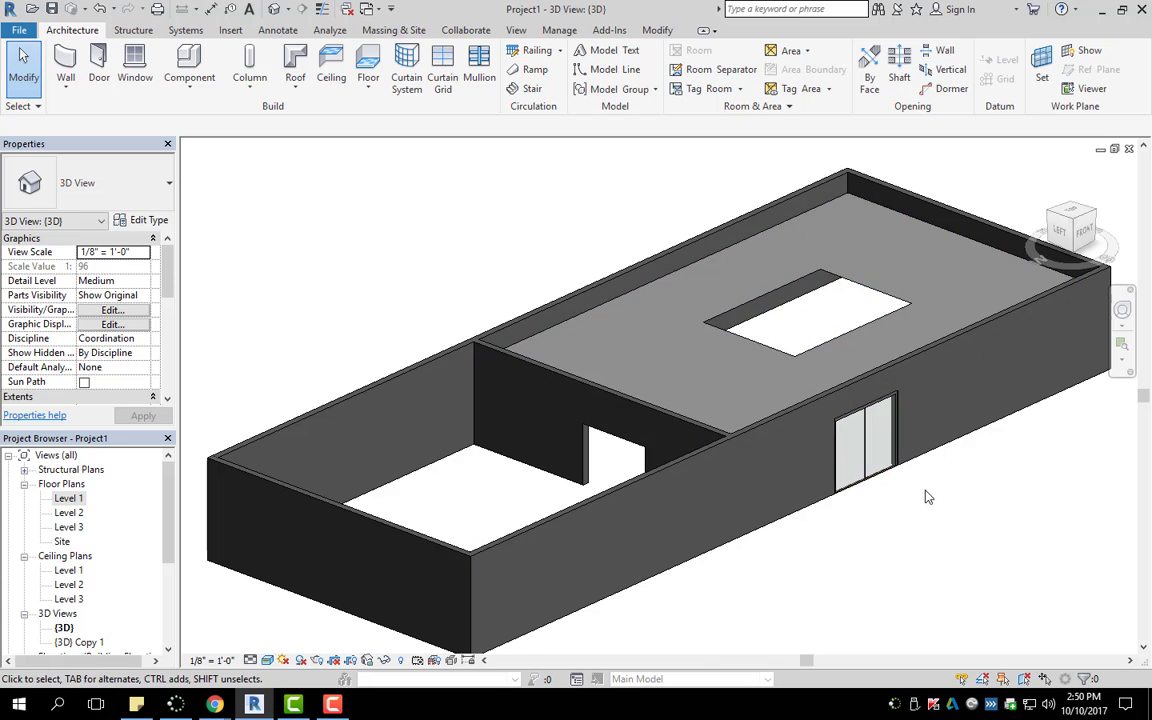